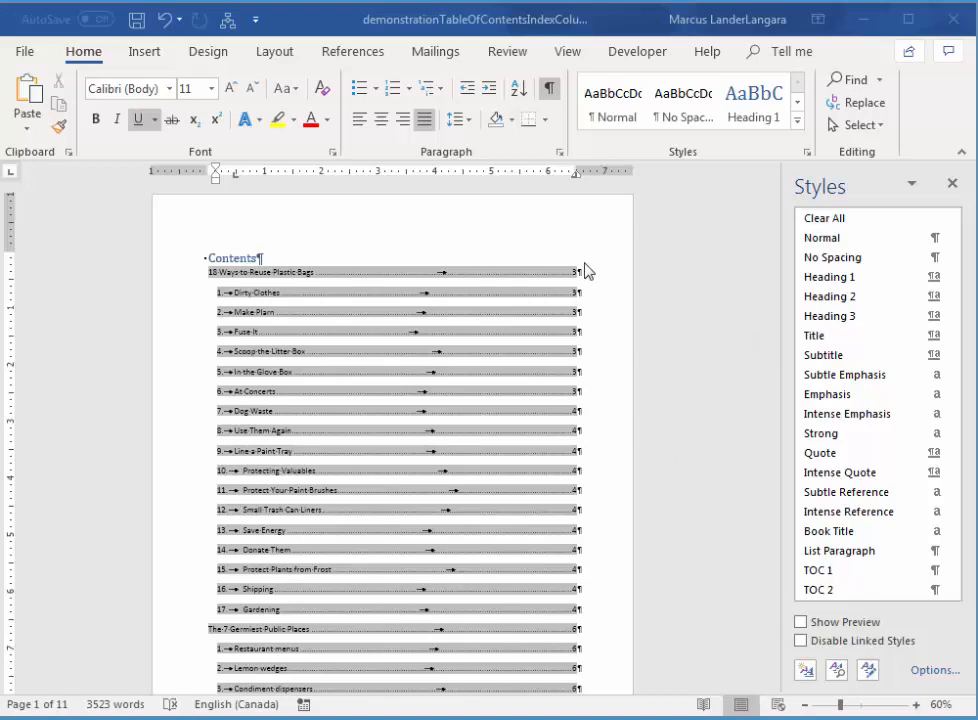
Step: Close the Styles pane and set the document zoom to 100%
{"action": "left_click", "coordinate": [953, 187]}
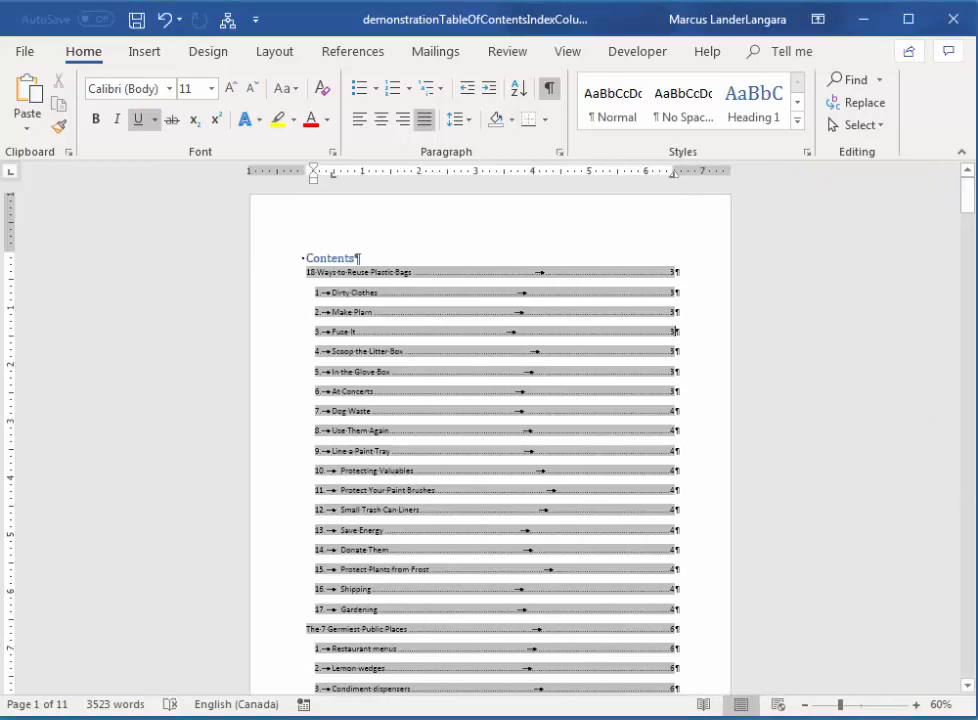
{"action": "left_click", "coordinate": [941, 704]}
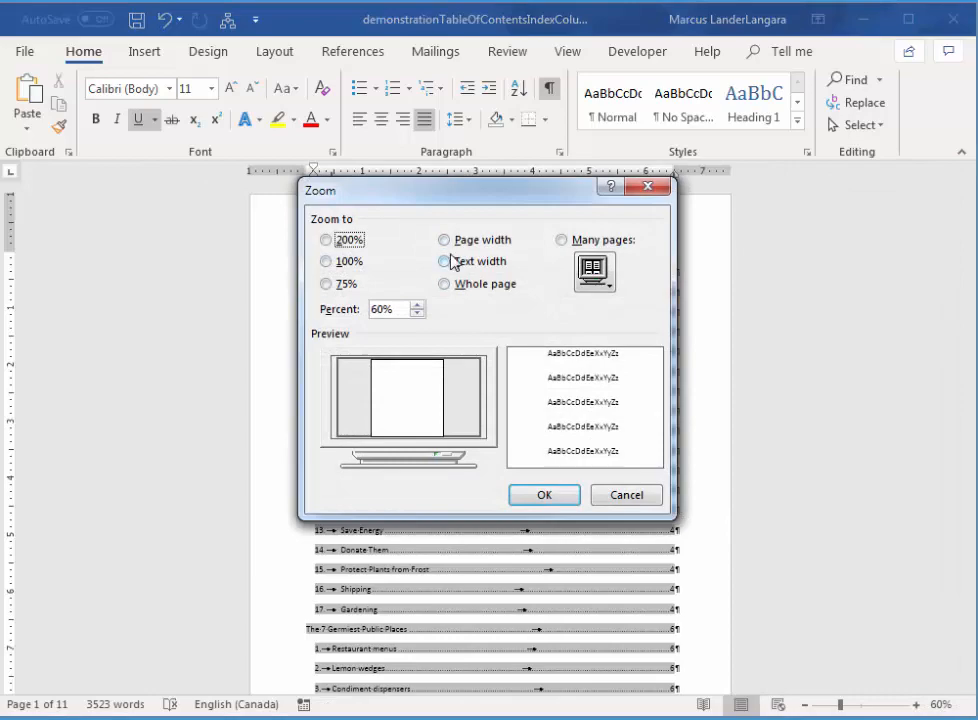
{"action": "left_click", "coordinate": [447, 262]}
{"action": "left_click", "coordinate": [540, 495]}
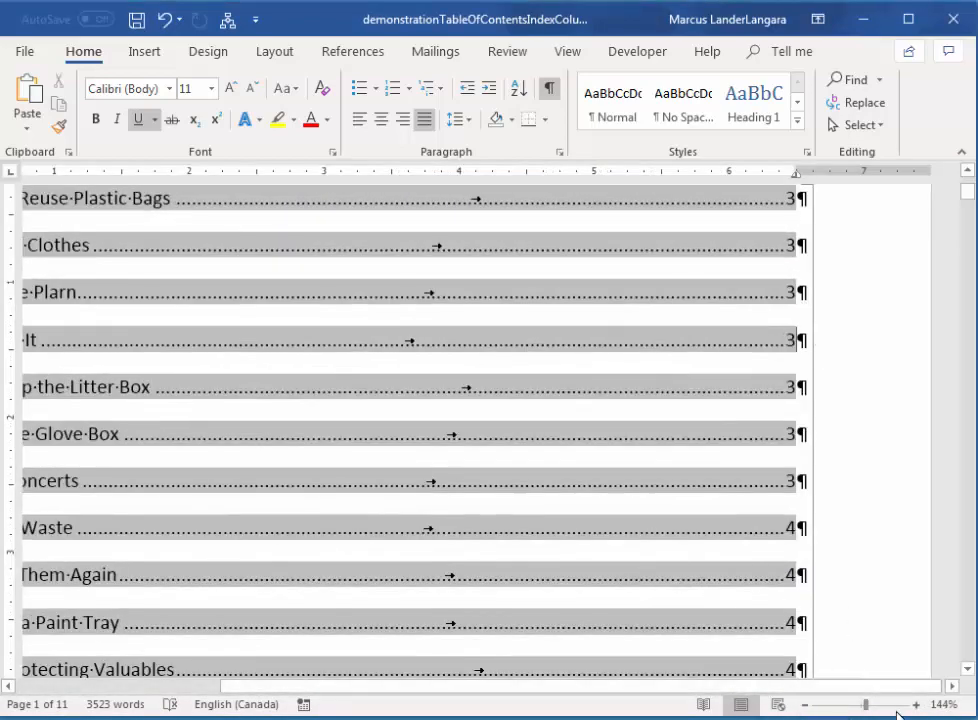
{"action": "left_click", "coordinate": [946, 705]}
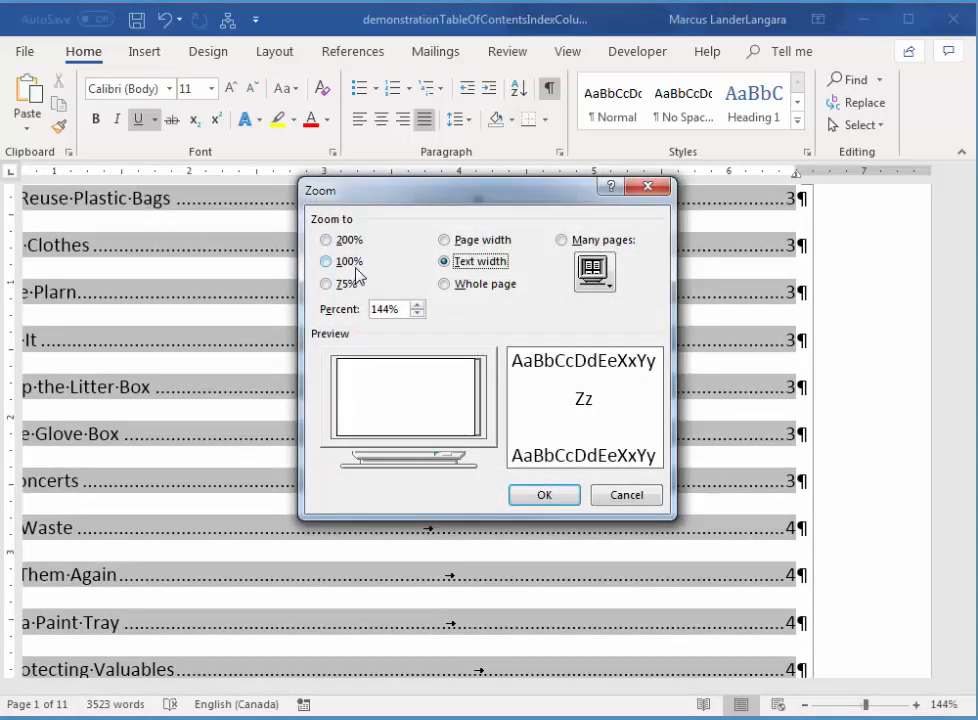
{"action": "left_click", "coordinate": [347, 262]}
{"action": "left_click", "coordinate": [544, 496]}
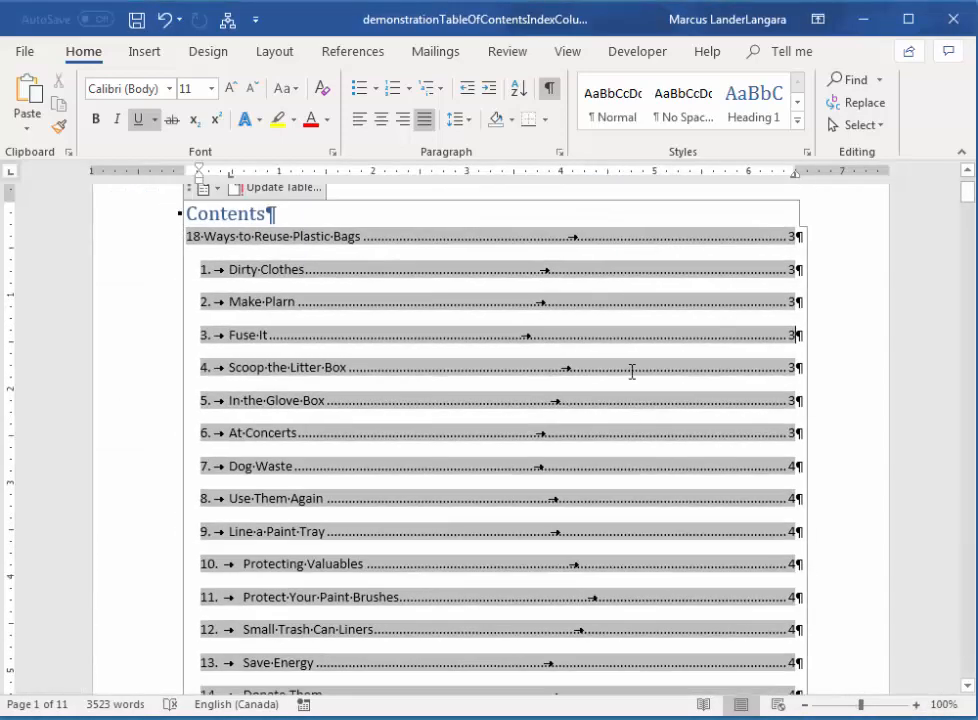
Step: Mark "grocery bags" in the first paragraph under "18 Ways to Reuse Plastic Bags" as a main index entry for the current page
{"action": "scroll", "coordinate": [845, 382], "scroll_direction": "down", "scroll_amount": 15}
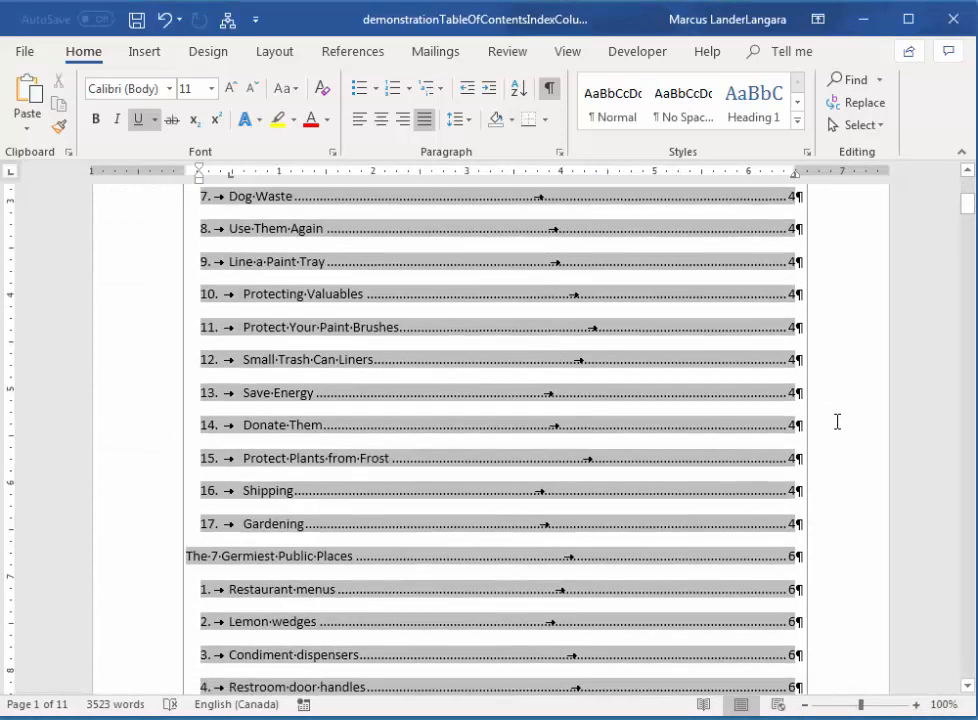
{"action": "scroll", "coordinate": [840, 440], "scroll_direction": "down", "scroll_amount": 15}
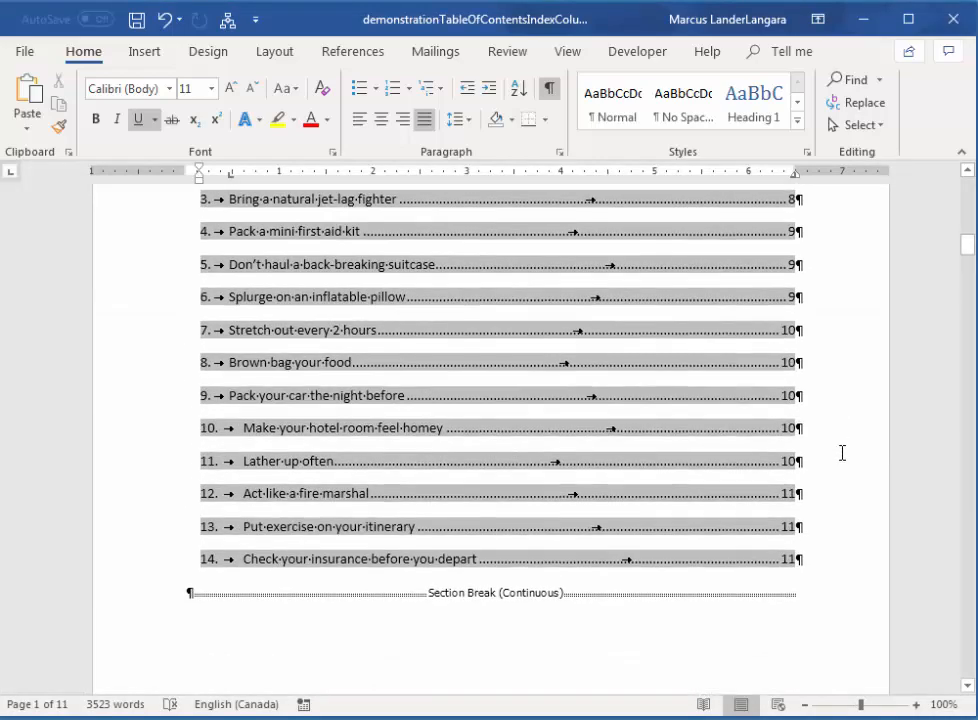
{"action": "scroll", "coordinate": [805, 443], "scroll_direction": "down", "scroll_amount": 8}
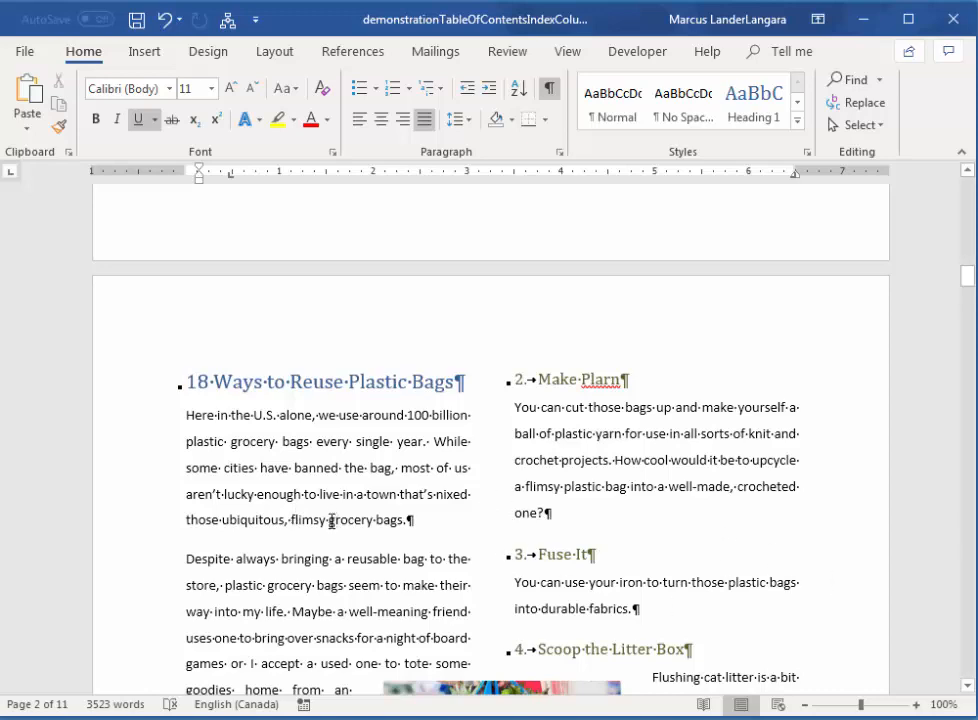
{"action": "left_click_drag", "start_coordinate": [329, 520], "coordinate": [397, 515]}
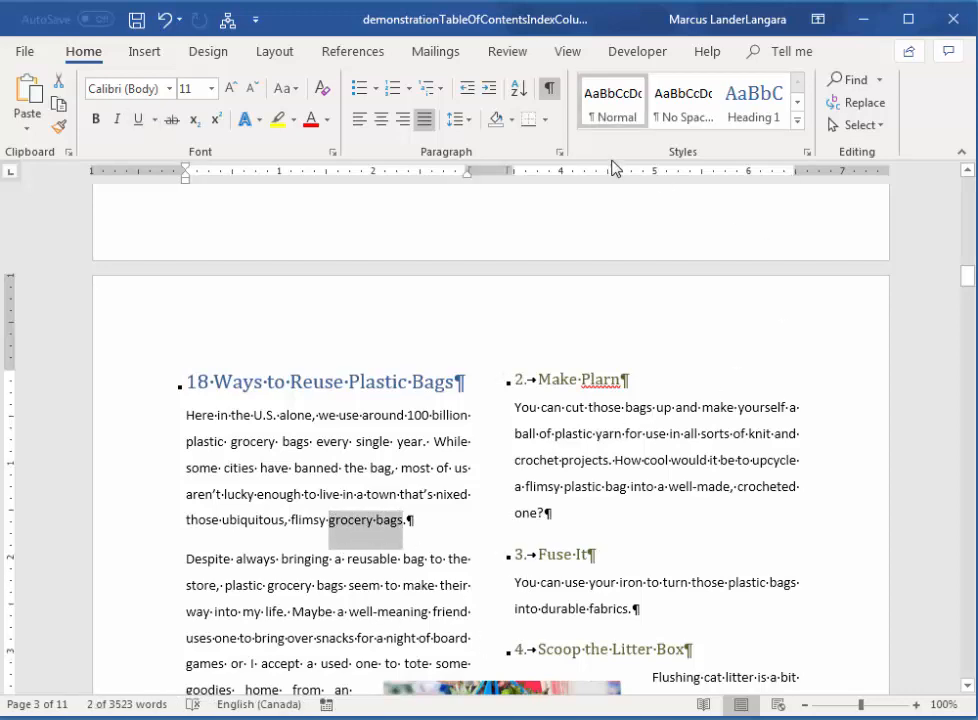
{"action": "left_click", "coordinate": [362, 56]}
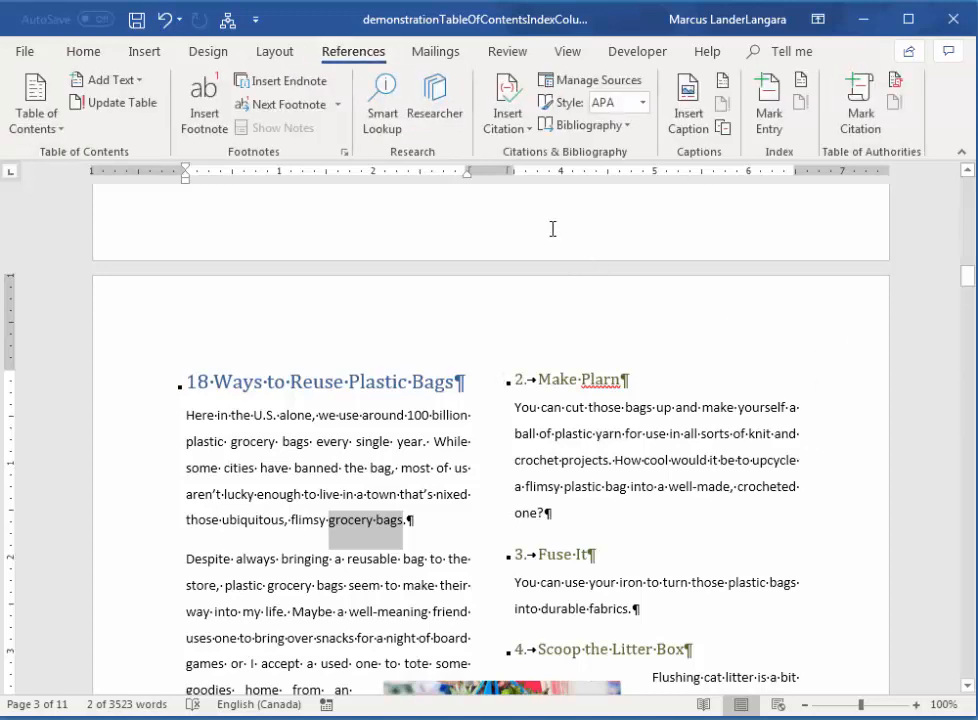
{"action": "left_click", "coordinate": [770, 103]}
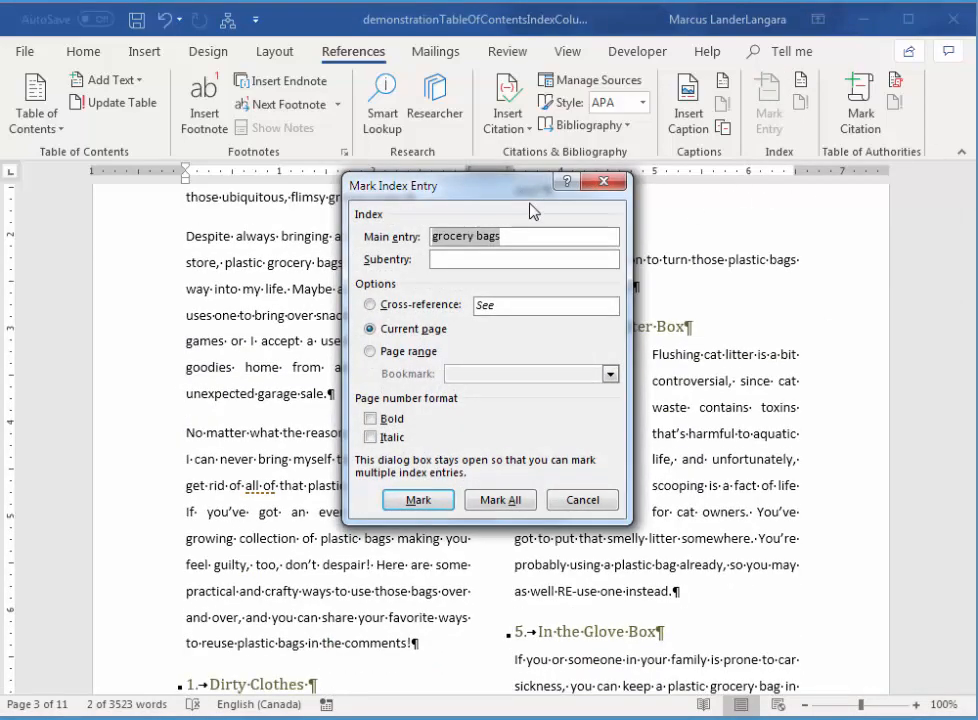
{"action": "left_click_drag", "start_coordinate": [507, 190], "coordinate": [834, 197]}
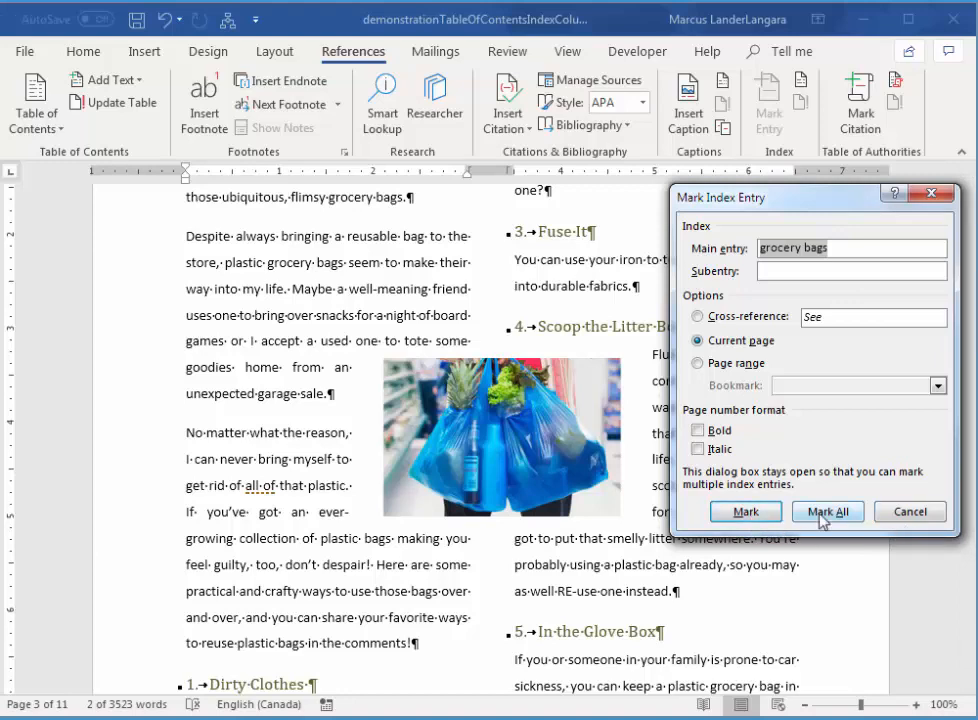
{"action": "mouse_move", "coordinate": [842, 209]}
{"action": "left_mouse_down"}
{"action": "mouse_move", "coordinate": [849, 199]}
{"action": "mouse_move", "coordinate": [837, 199]}
{"action": "left_mouse_up"}
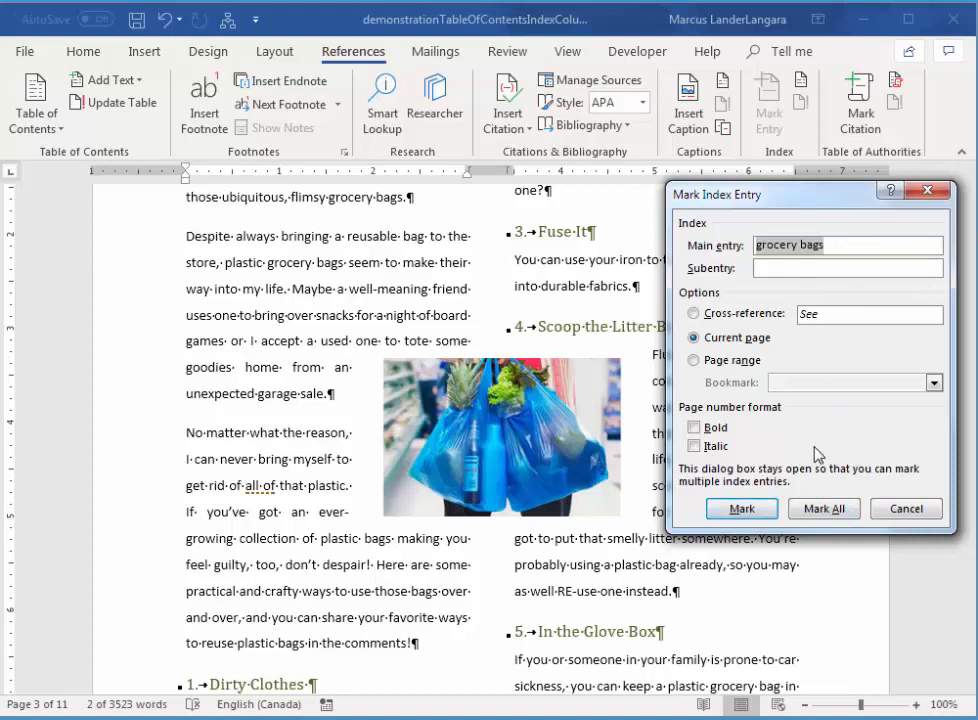
{"action": "left_click", "coordinate": [741, 510]}
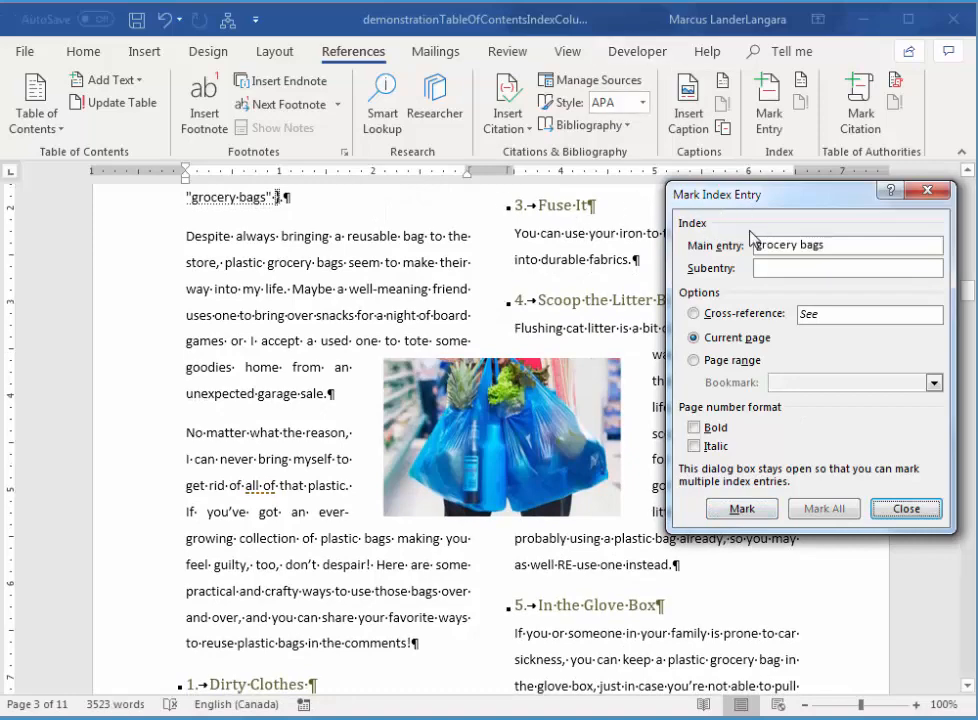
Step: Mark "reusable bag" in the paragraph starting "Despite always bringing" as a main index entry for the current page
{"action": "left_click_drag", "start_coordinate": [834, 207], "coordinate": [822, 209]}
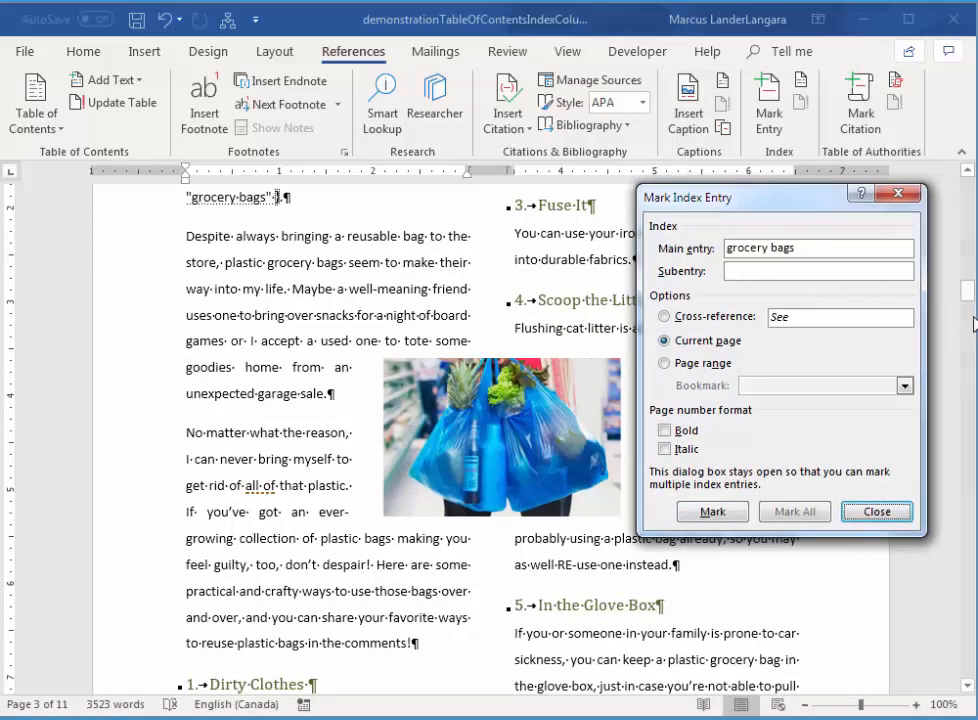
{"action": "left_click_drag", "start_coordinate": [967, 298], "coordinate": [967, 286]}
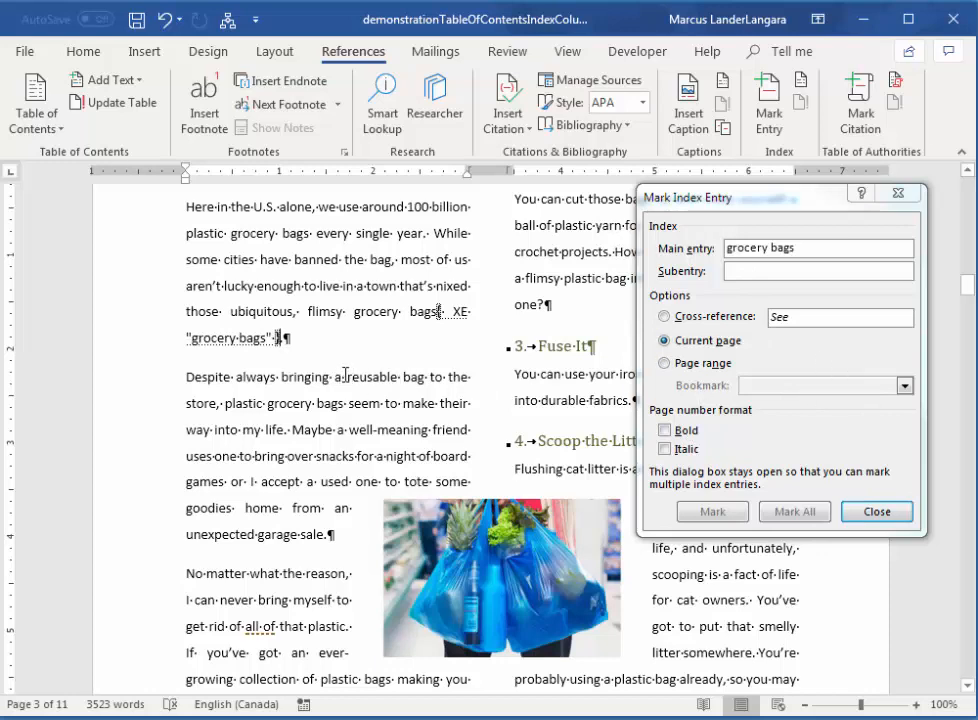
{"action": "mouse_move", "coordinate": [347, 374]}
{"action": "left_mouse_down"}
{"action": "mouse_move", "coordinate": [423, 374]}
{"action": "mouse_move", "coordinate": [347, 377]}
{"action": "left_mouse_up"}
{"action": "left_click", "coordinate": [430, 377]}
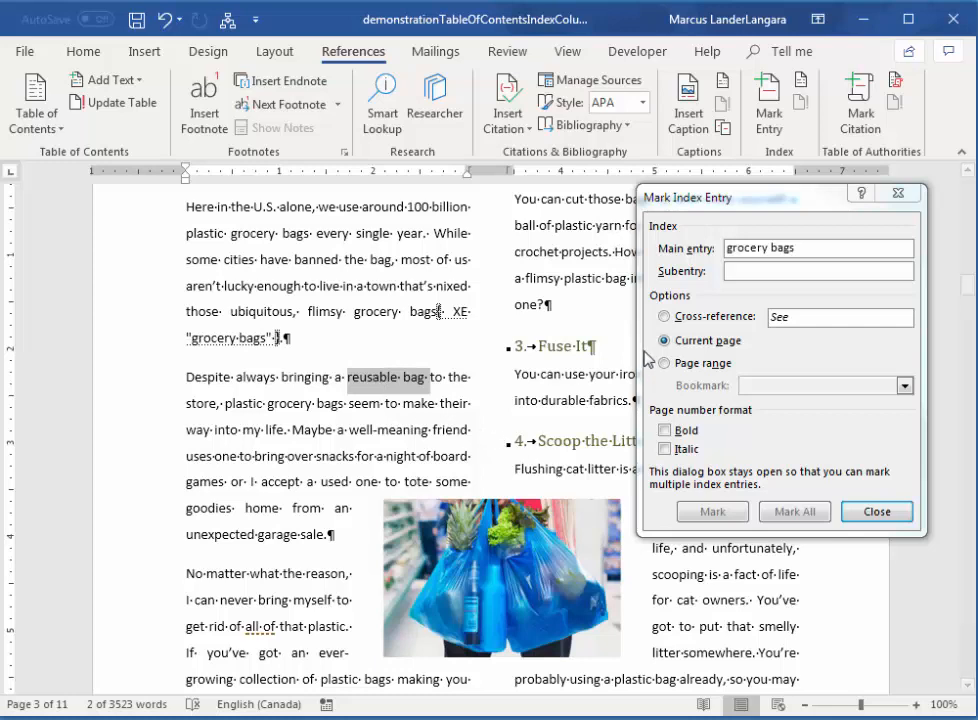
{"action": "left_click", "coordinate": [818, 248]}
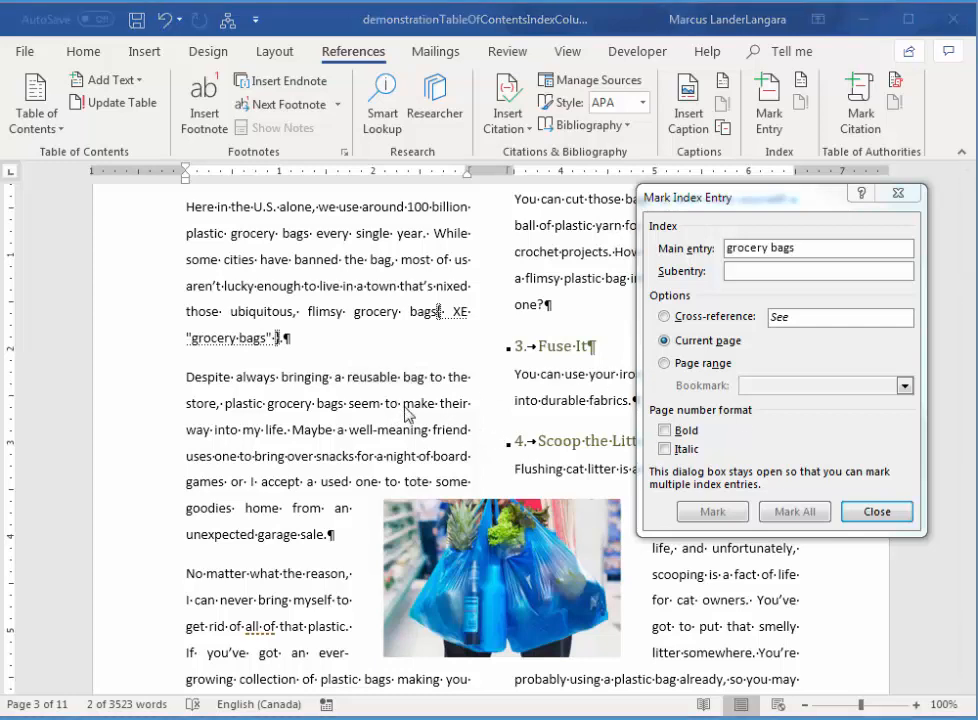
{"action": "left_click", "coordinate": [357, 380]}
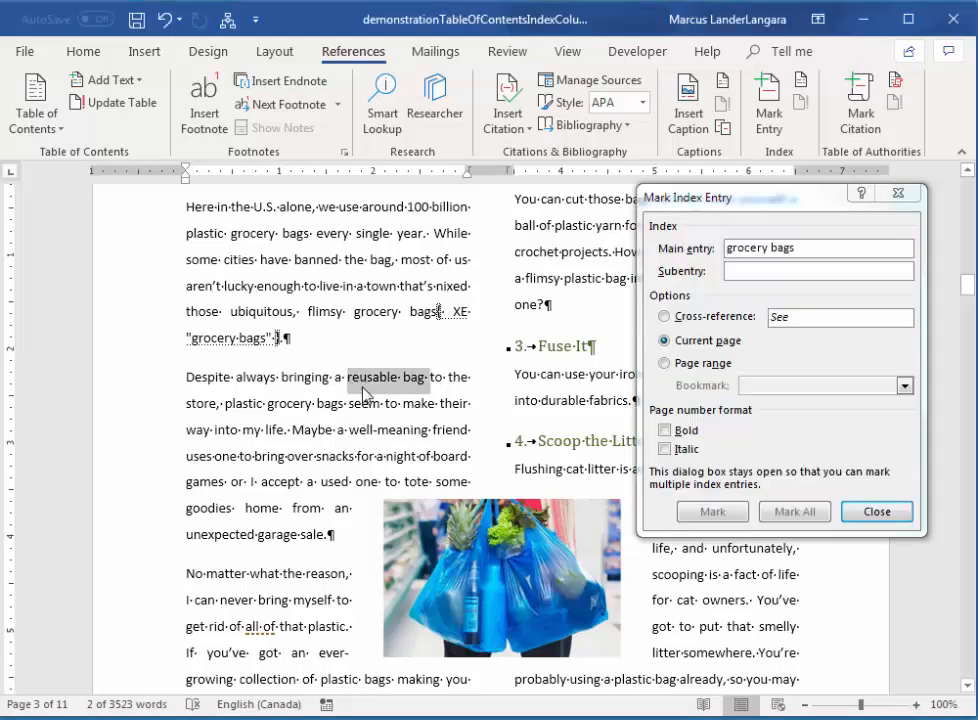
{"action": "left_click", "coordinate": [351, 378]}
{"action": "left_click_drag", "start_coordinate": [387, 376], "coordinate": [421, 384]}
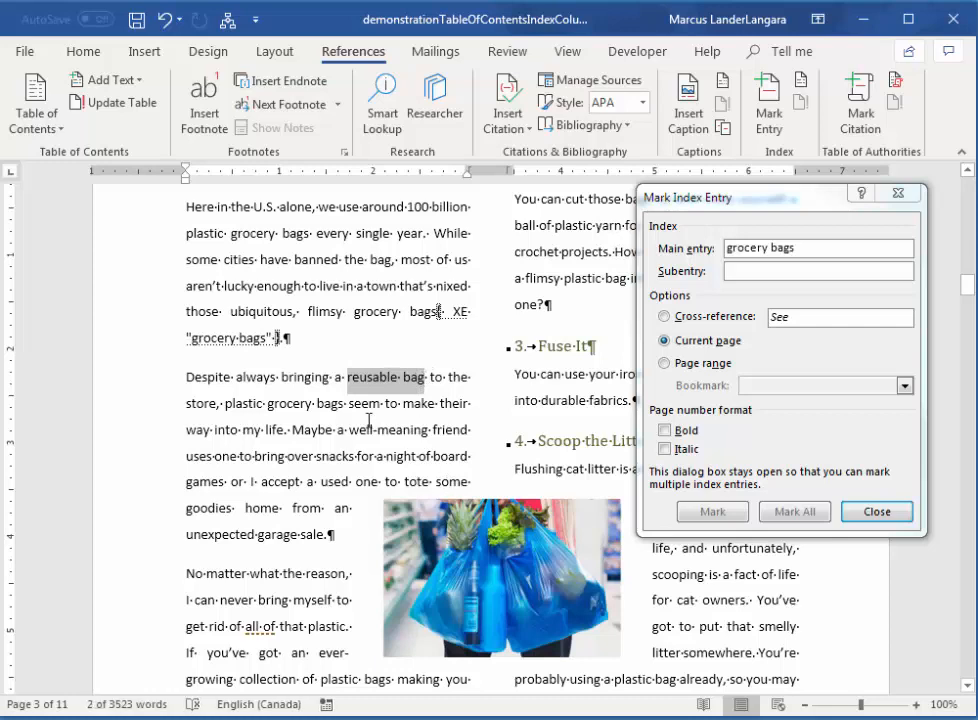
{"action": "left_click", "coordinate": [778, 200]}
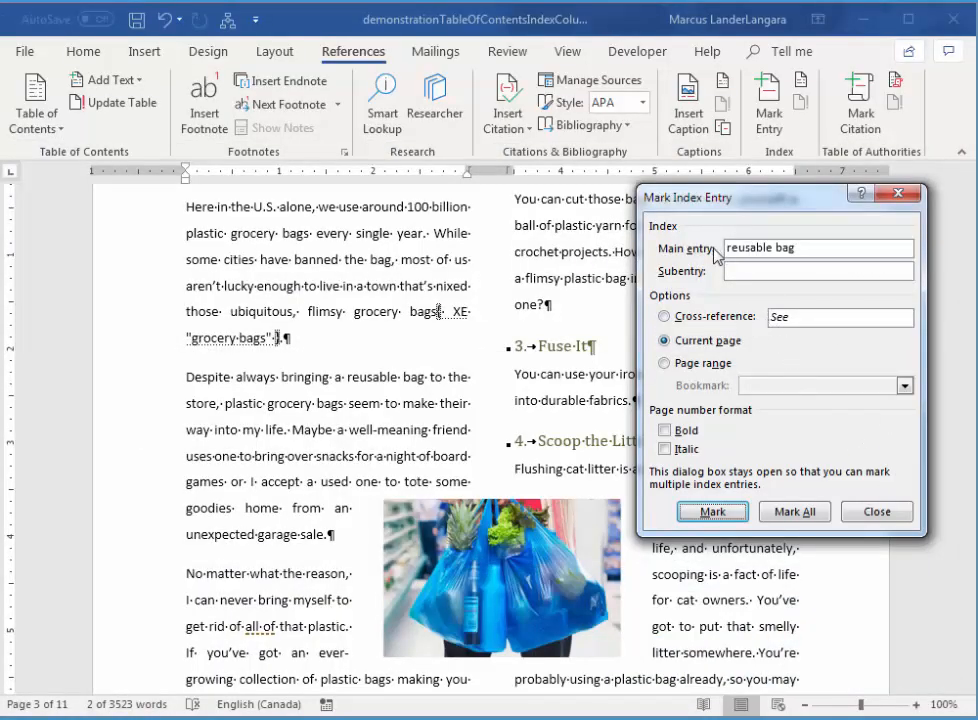
{"action": "left_click", "coordinate": [715, 509]}
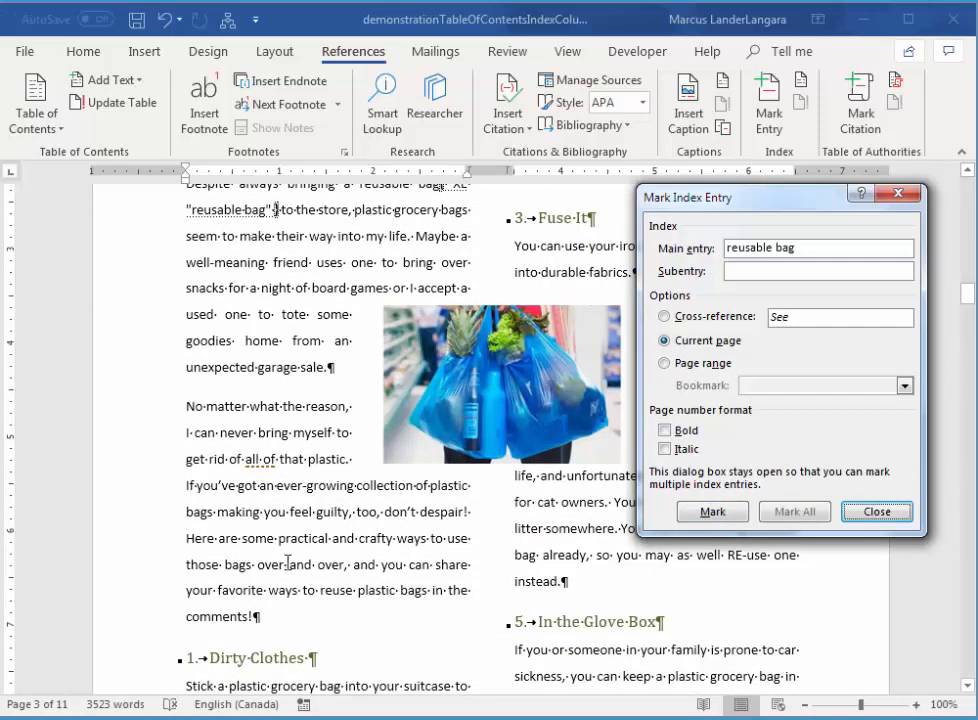
Step: Mark "plastic bags" after "ever-growing collection of" as a main index entry for the current page
{"action": "left_click", "coordinate": [433, 487]}
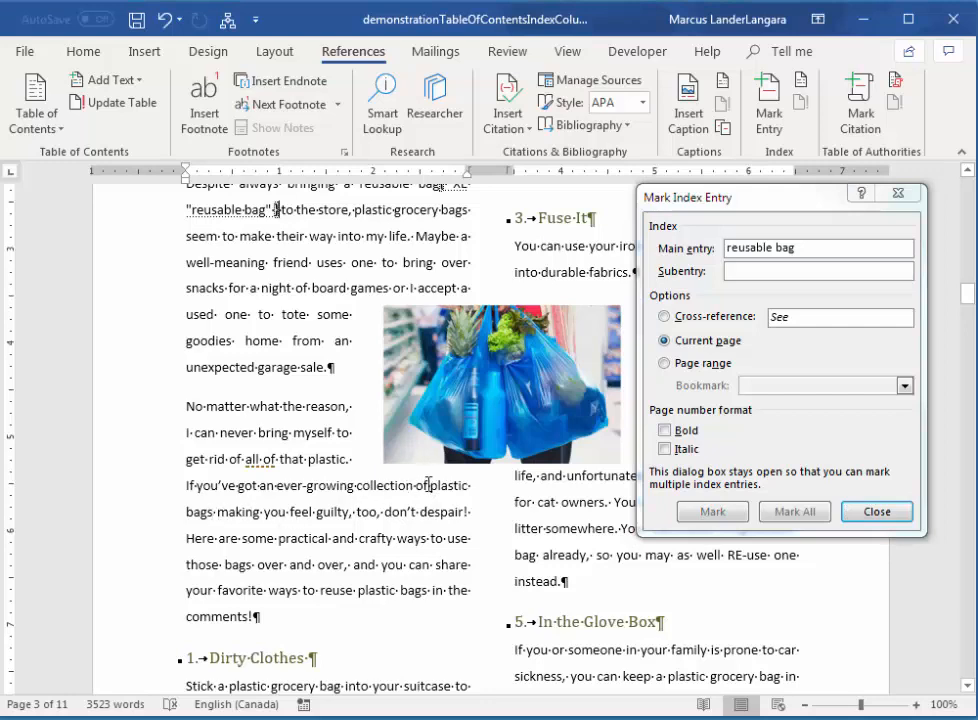
{"action": "left_click_drag", "start_coordinate": [431, 485], "coordinate": [217, 515]}
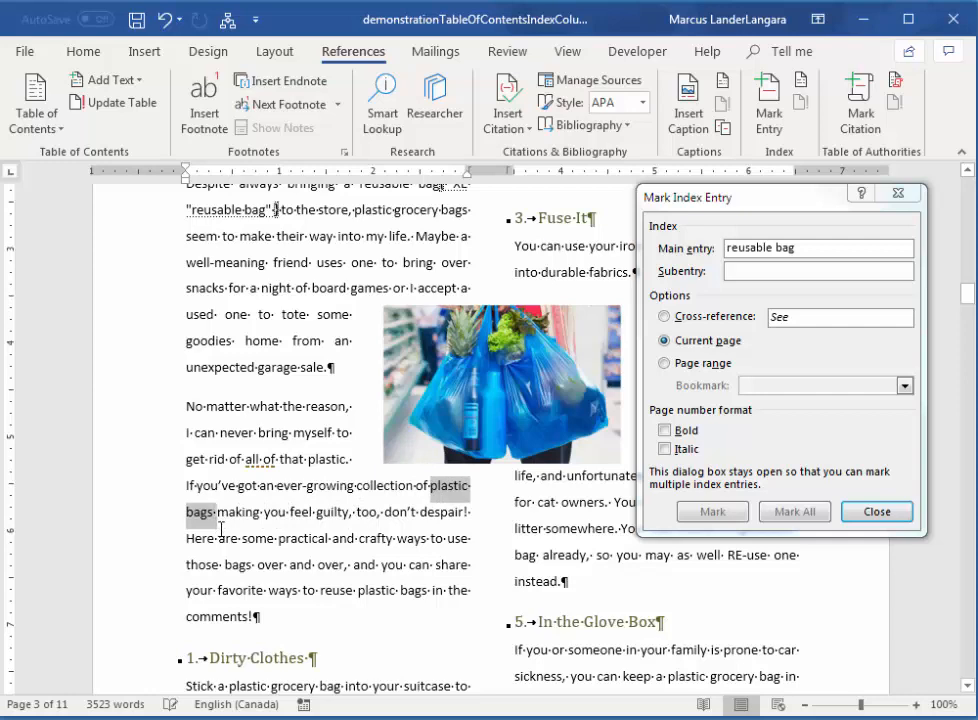
{"action": "left_click", "coordinate": [735, 205]}
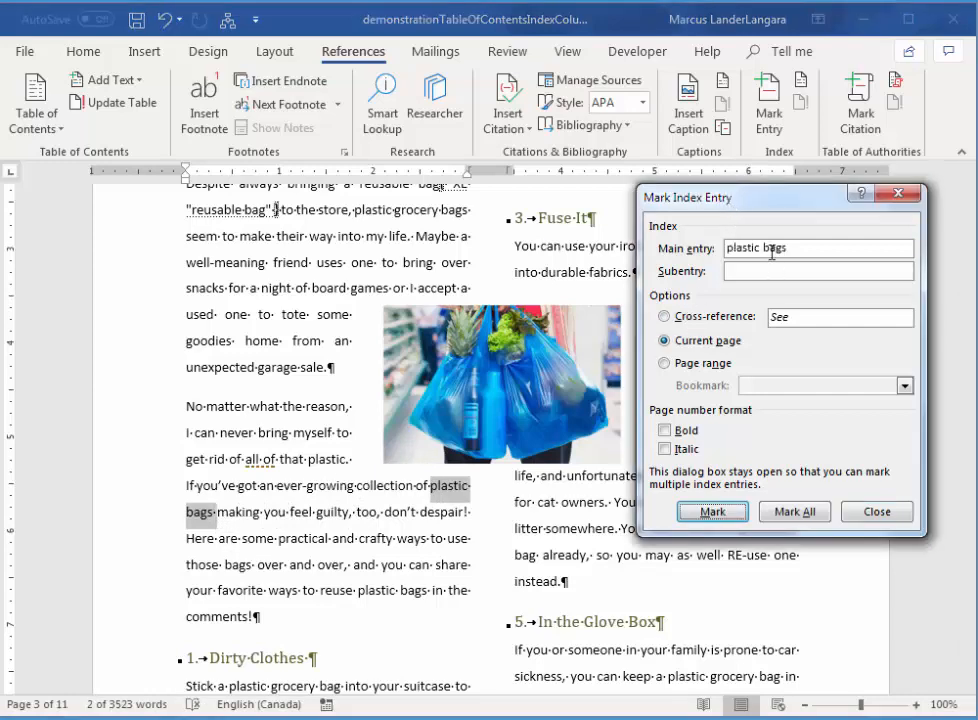
{"action": "left_click", "coordinate": [712, 513]}
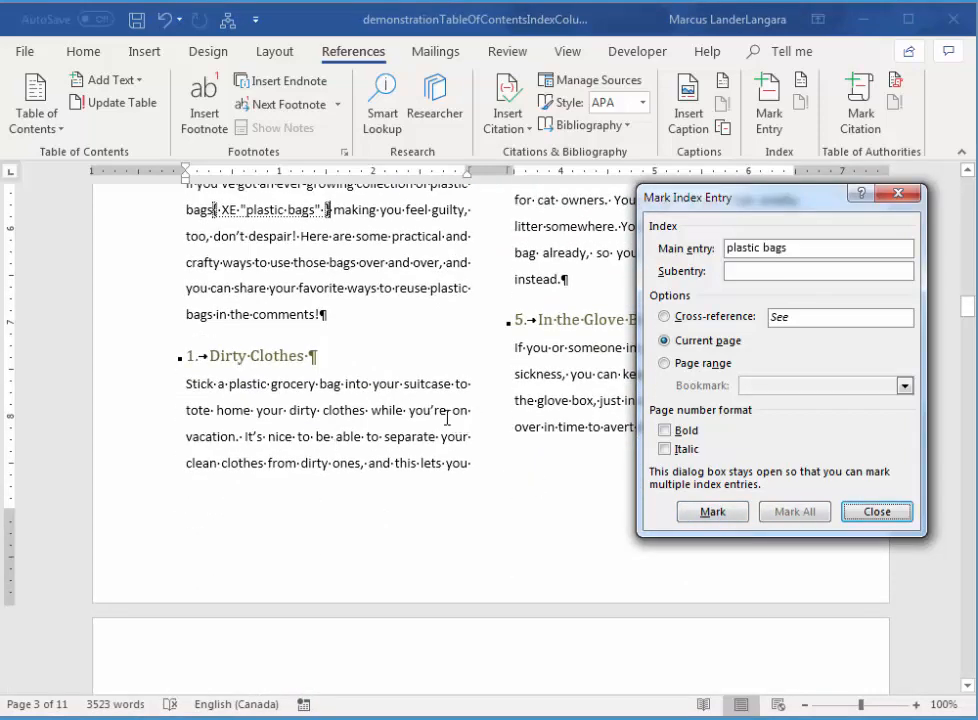
Step: Mark "family" in the "In the Glove Box" paragraph as a main index entry for the current page
{"action": "left_click_drag", "start_coordinate": [758, 200], "coordinate": [281, 216]}
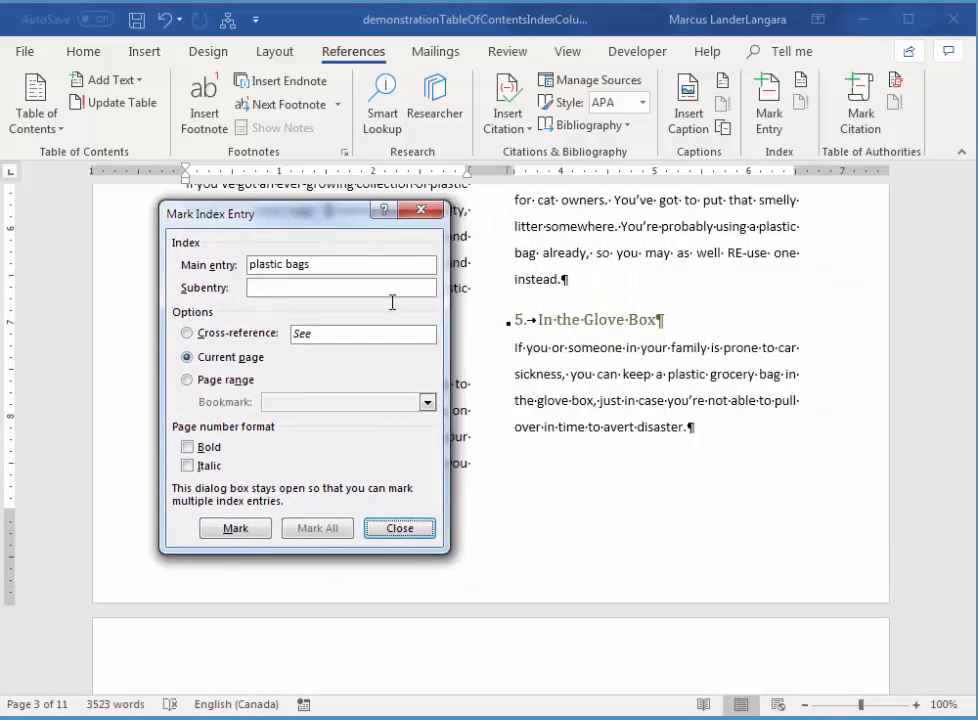
{"action": "double_click", "coordinate": [689, 350]}
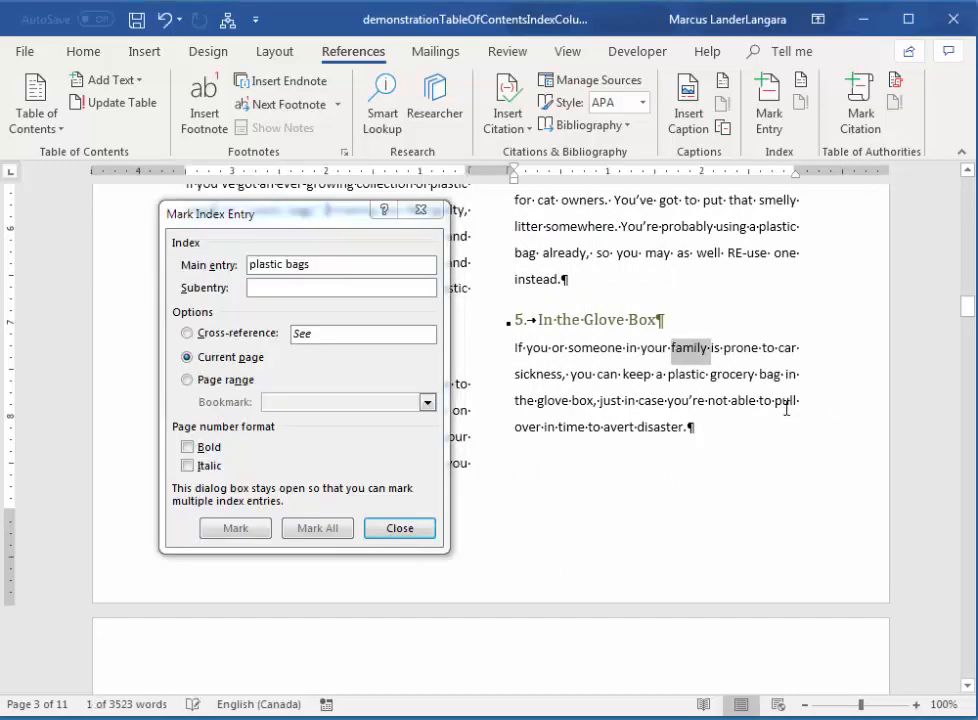
{"action": "left_click", "coordinate": [303, 214]}
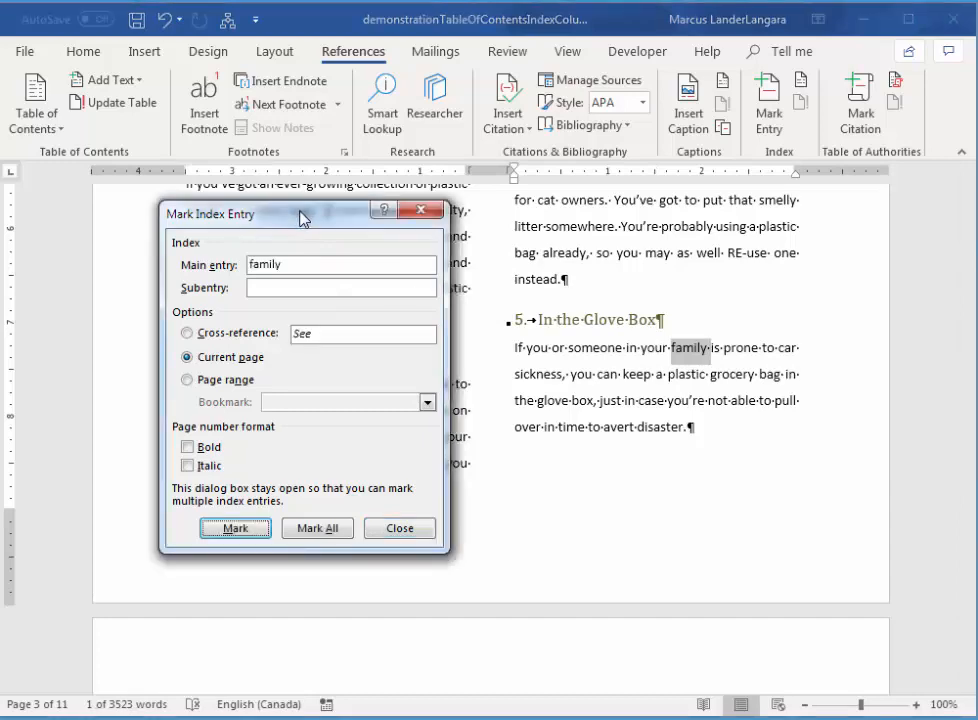
{"action": "left_click", "coordinate": [235, 528]}
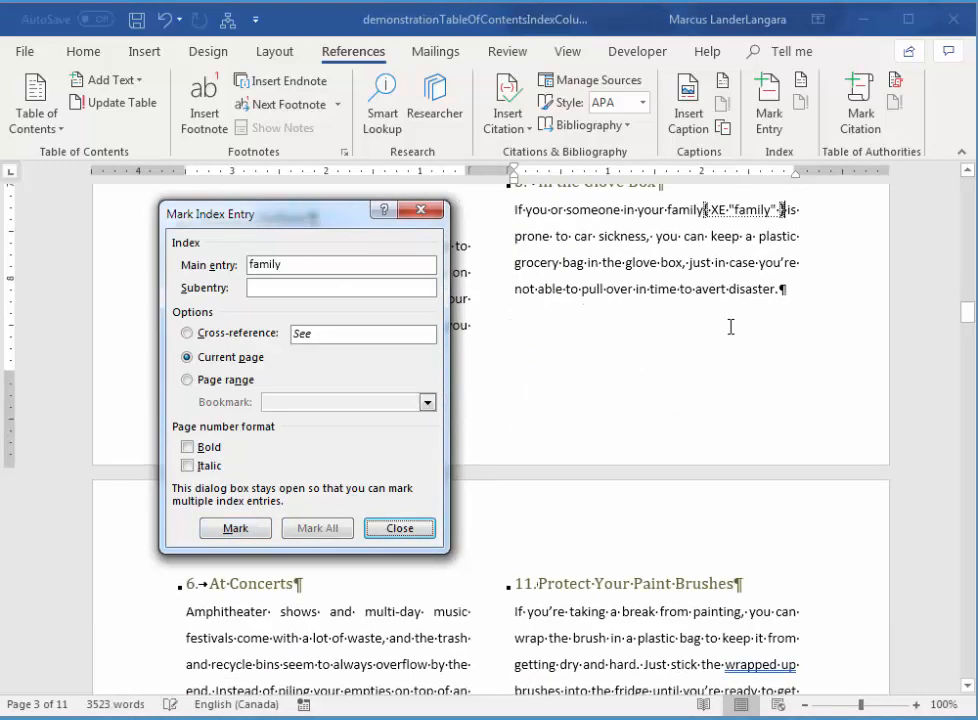
Step: Mark "painting" in the "Protect Your Paint Brushes" paragraph as a main index entry for the current page
{"action": "left_click", "coordinate": [470, 450]}
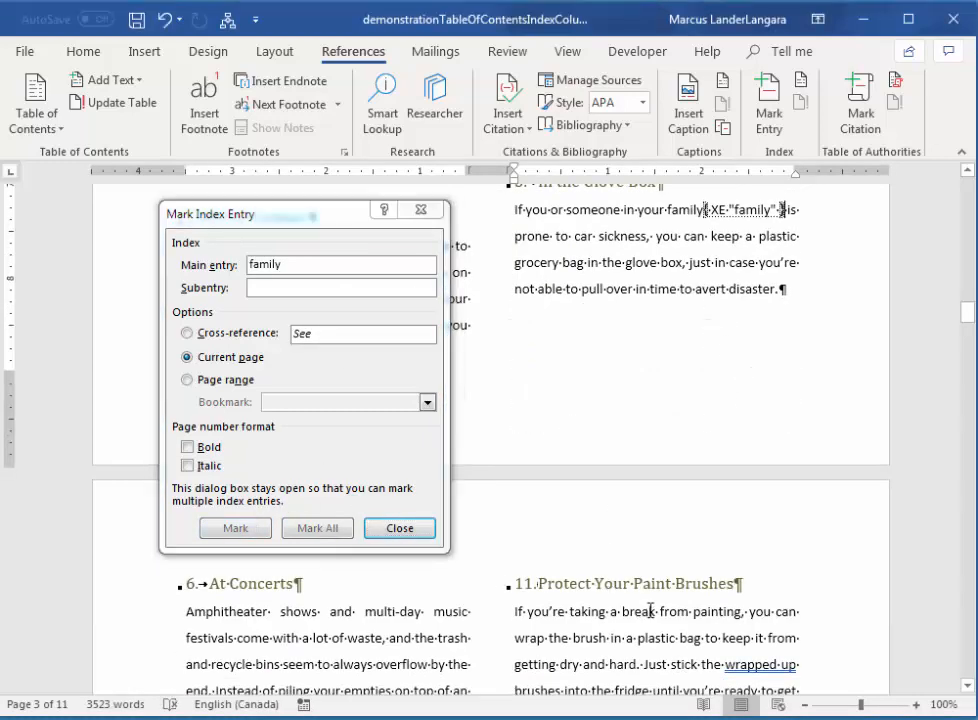
{"action": "scroll", "coordinate": [663, 452], "scroll_direction": "down", "scroll_amount": 3}
{"action": "scroll", "coordinate": [665, 437], "scroll_direction": "down", "scroll_amount": 2}
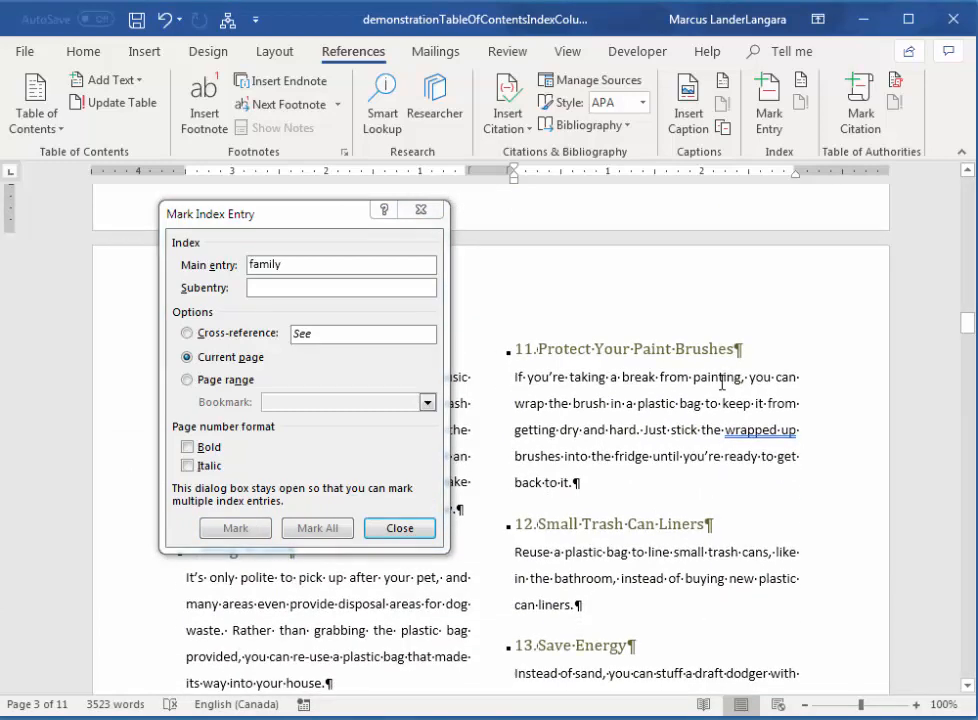
{"action": "double_click", "coordinate": [717, 377]}
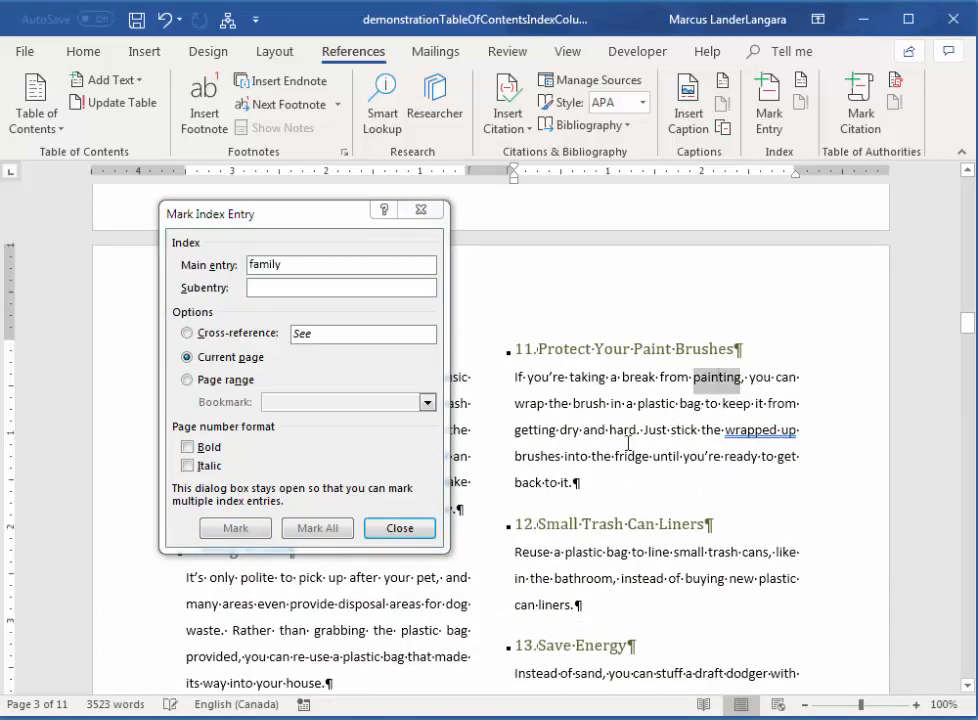
{"action": "left_click", "coordinate": [275, 216]}
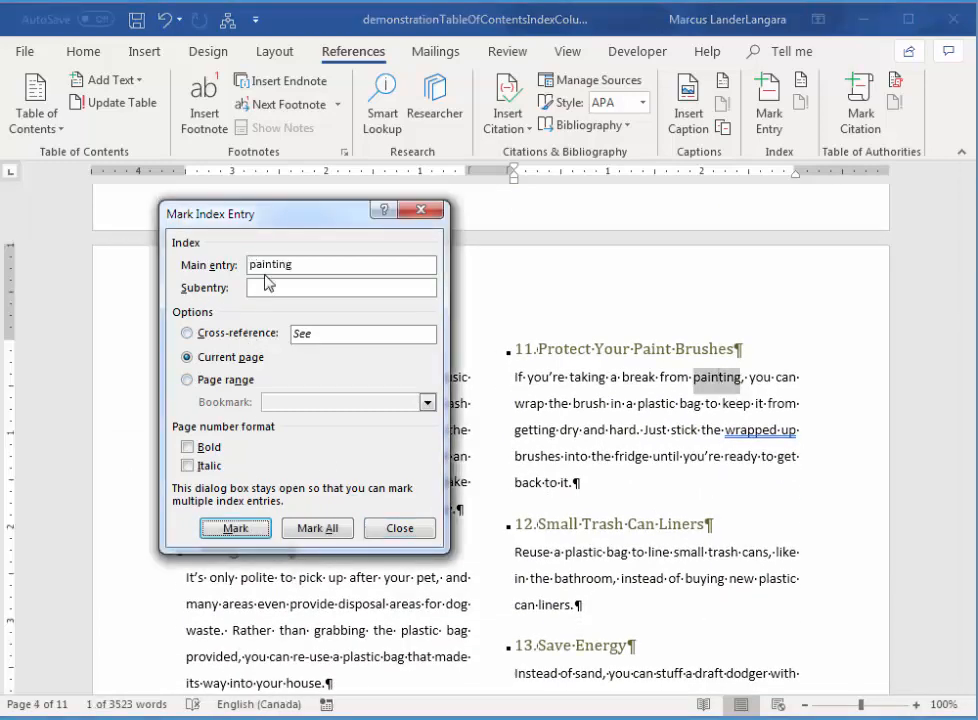
{"action": "left_click", "coordinate": [228, 529]}
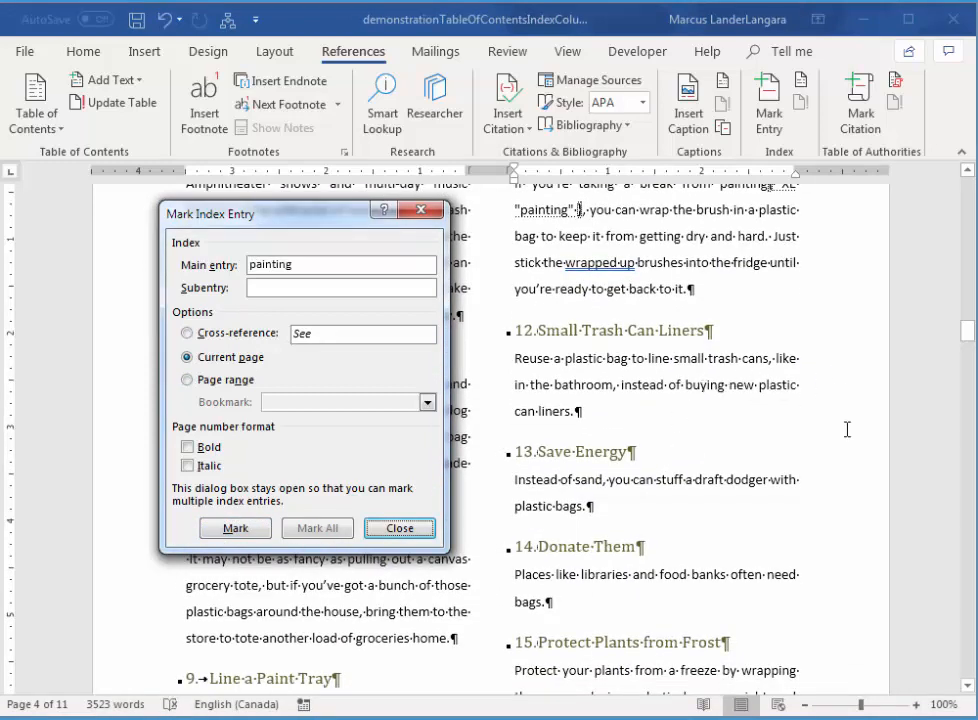
Step: Mark "can liners" in the "Small Trash Can Liners" paragraph as a main index entry for the current page
{"action": "left_click", "coordinate": [762, 386]}
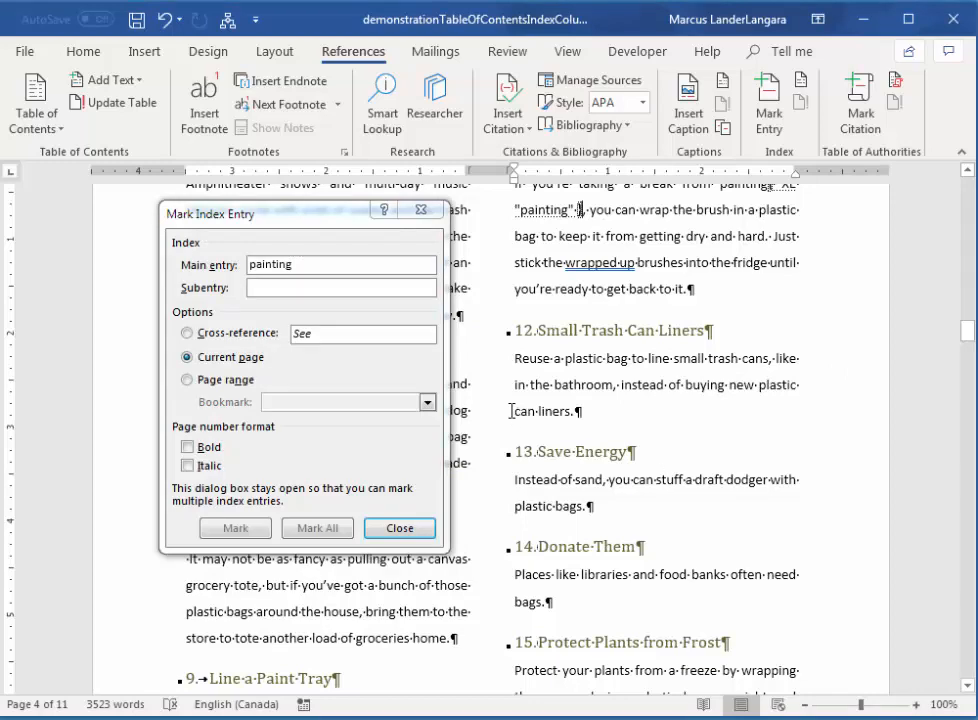
{"action": "left_click_drag", "start_coordinate": [516, 410], "coordinate": [570, 411]}
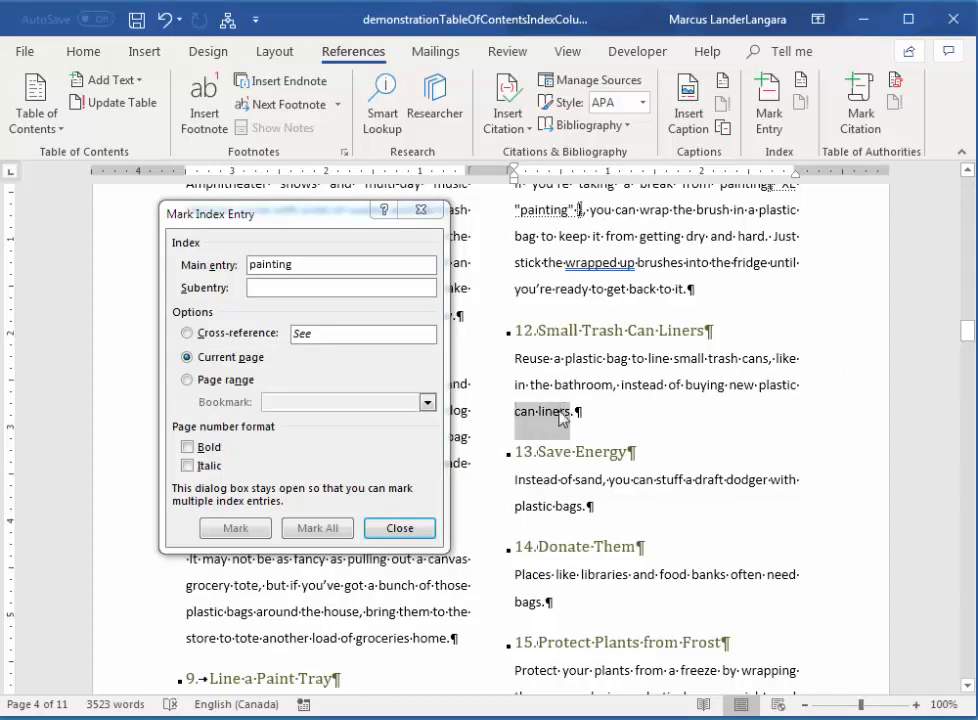
{"action": "left_click", "coordinate": [328, 218]}
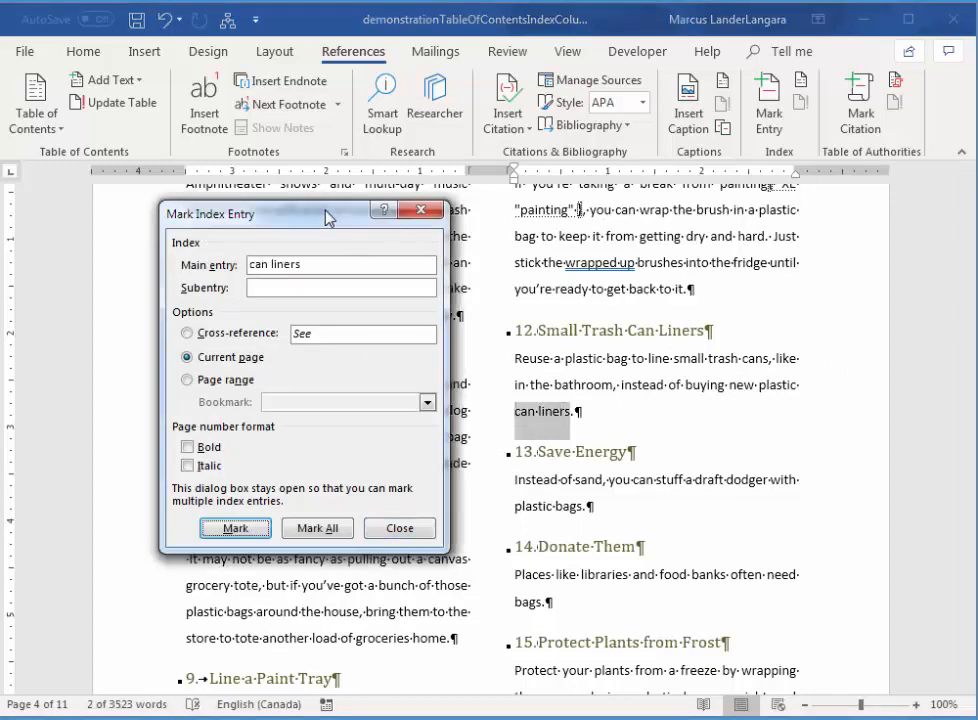
{"action": "left_click", "coordinate": [235, 527]}
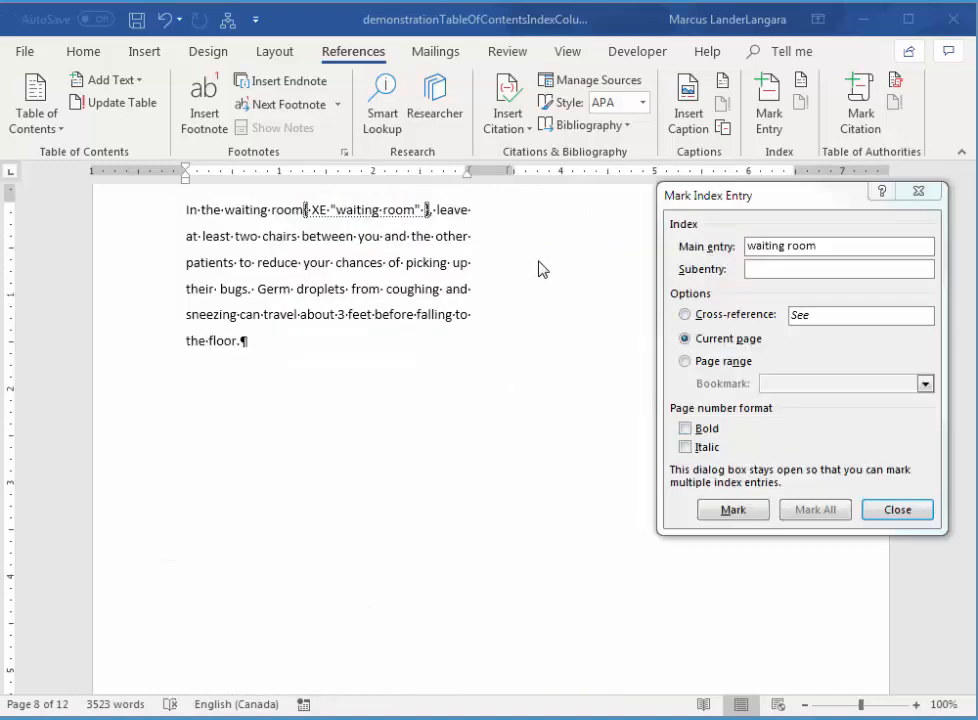
Step: Mark "happiness" in the paragraph under "Scatter long weekends through the year" as a main index entry for the current page
{"action": "left_click", "coordinate": [387, 279]}
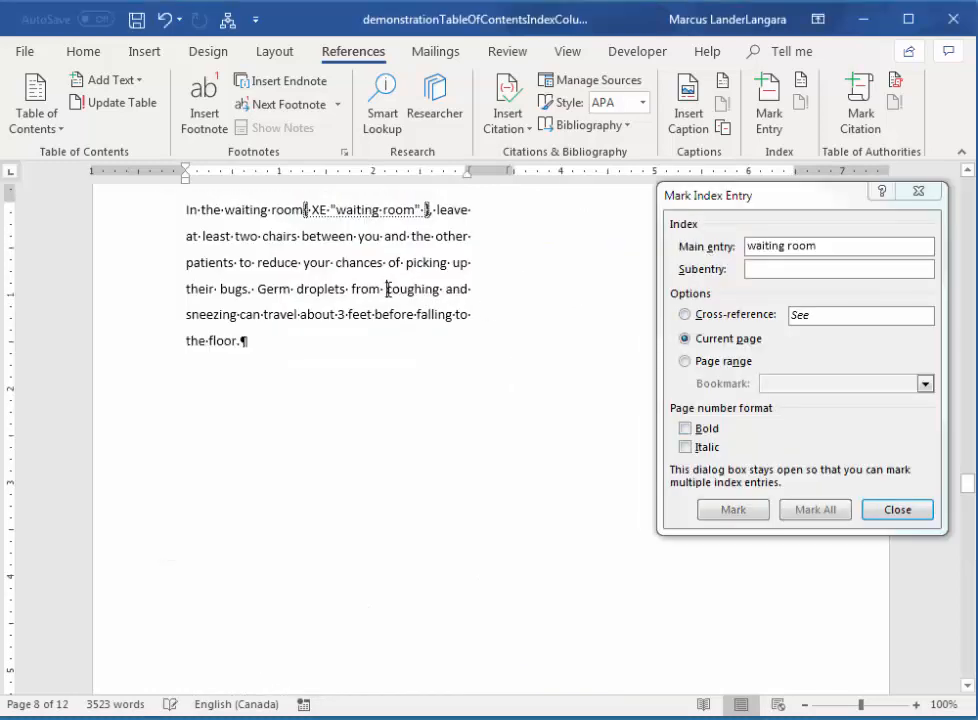
{"action": "scroll", "coordinate": [387, 289], "scroll_direction": "down", "scroll_amount": 15}
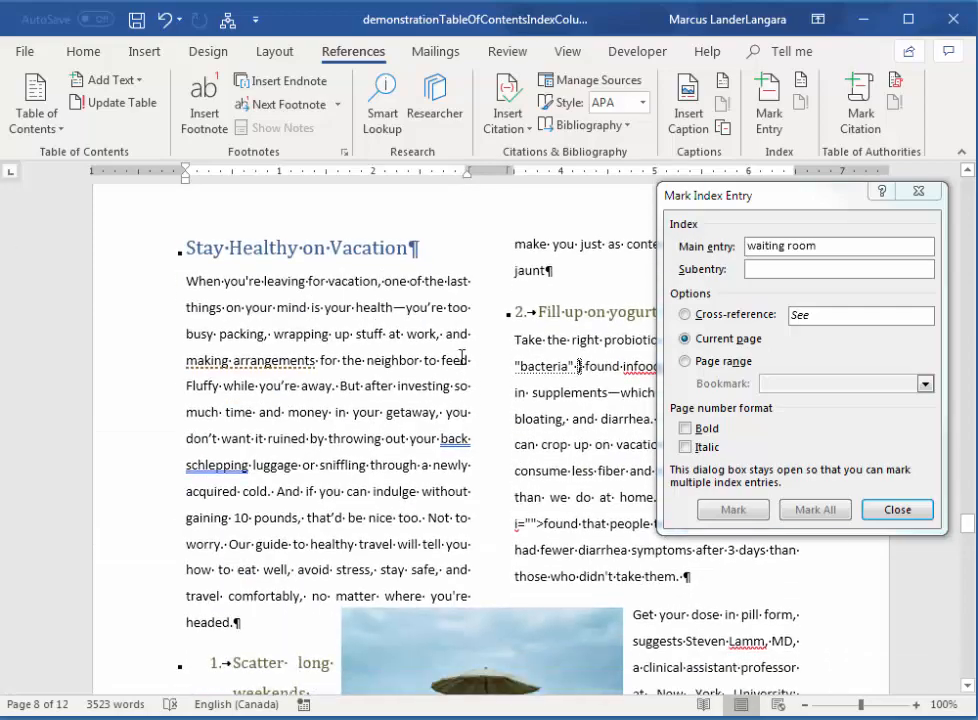
{"action": "scroll", "coordinate": [462, 357], "scroll_direction": "down", "scroll_amount": 10}
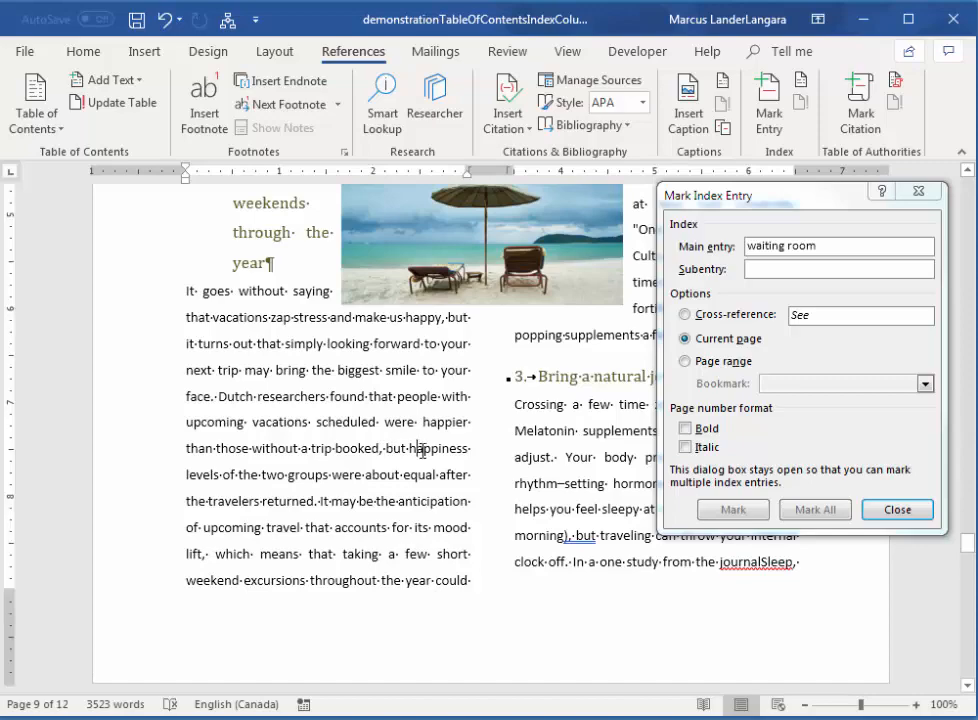
{"action": "double_click", "coordinate": [422, 449]}
{"action": "left_click", "coordinate": [808, 208]}
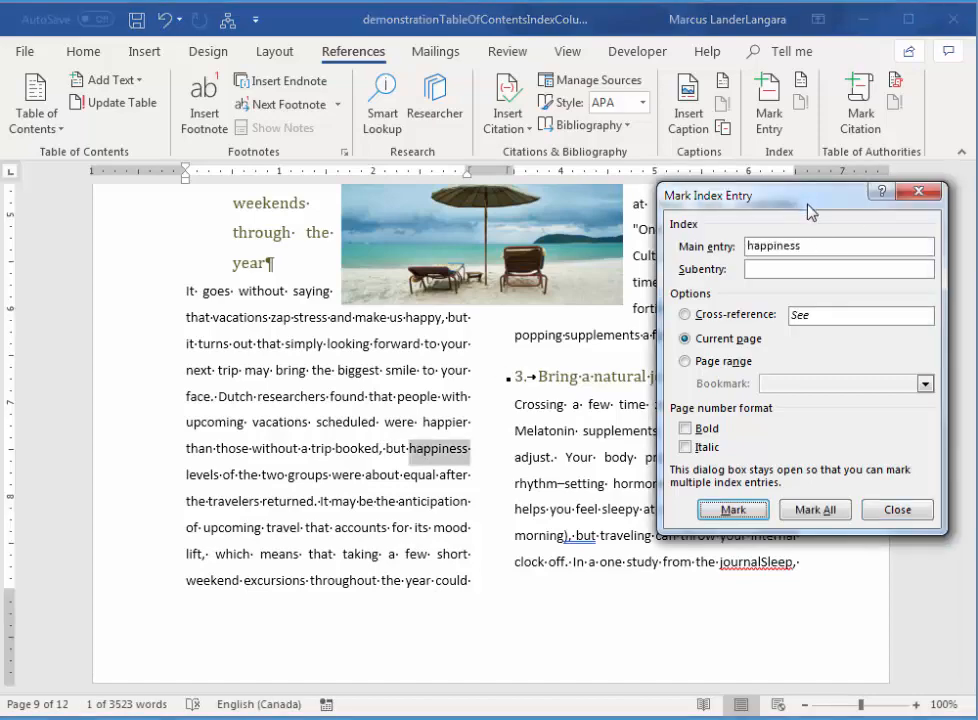
{"action": "left_click", "coordinate": [736, 511]}
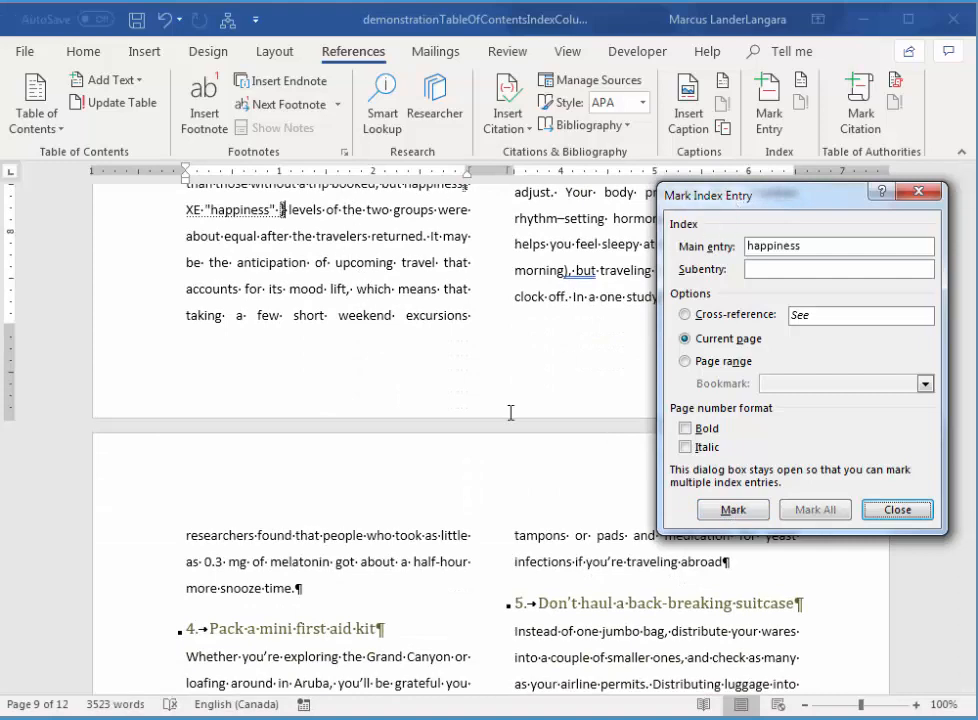
Step: Mark "researchers" before "found that people who took" as a main index entry for the current page
{"action": "double_click", "coordinate": [237, 536]}
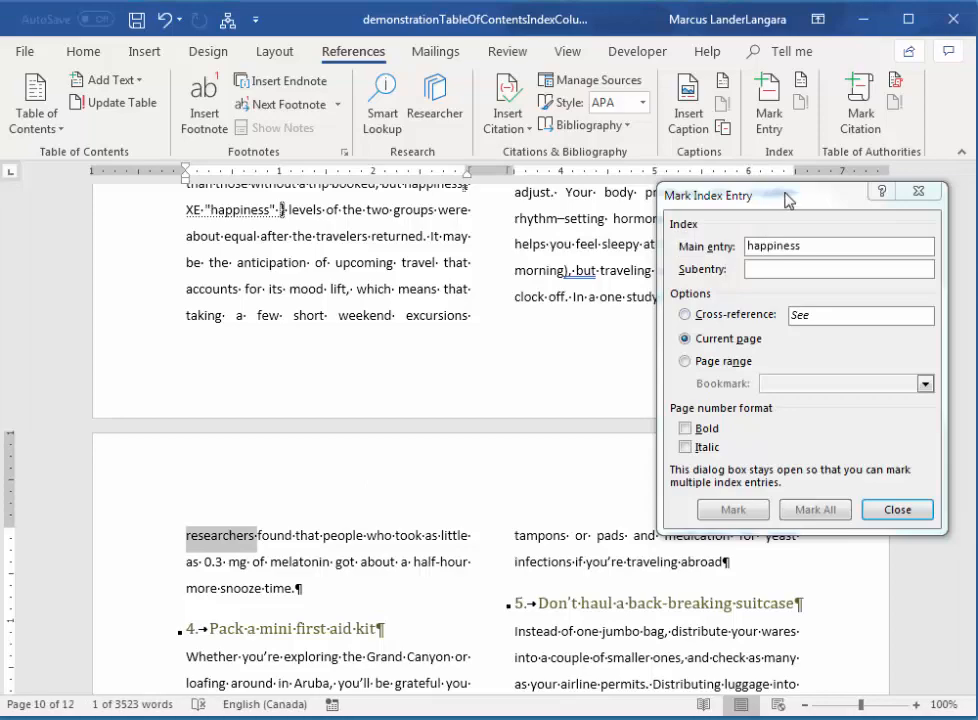
{"action": "left_click", "coordinate": [786, 199]}
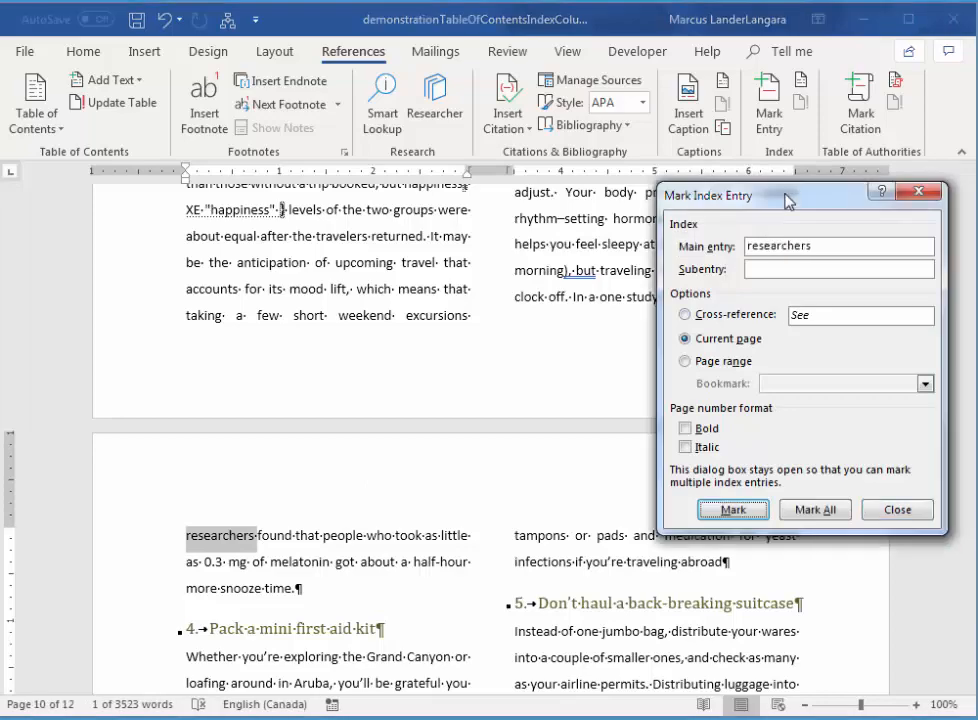
{"action": "left_click", "coordinate": [733, 511]}
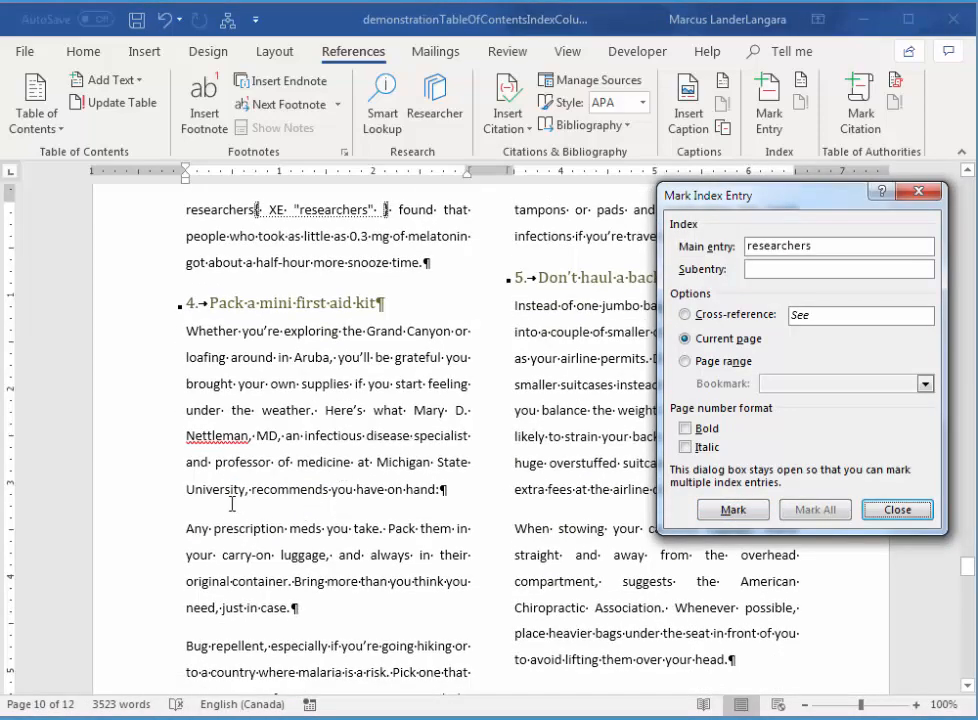
Step: Mark "Michigan" in the "Pack a mini first-aid kit" section as a main index entry for the current page
{"action": "double_click", "coordinate": [385, 462]}
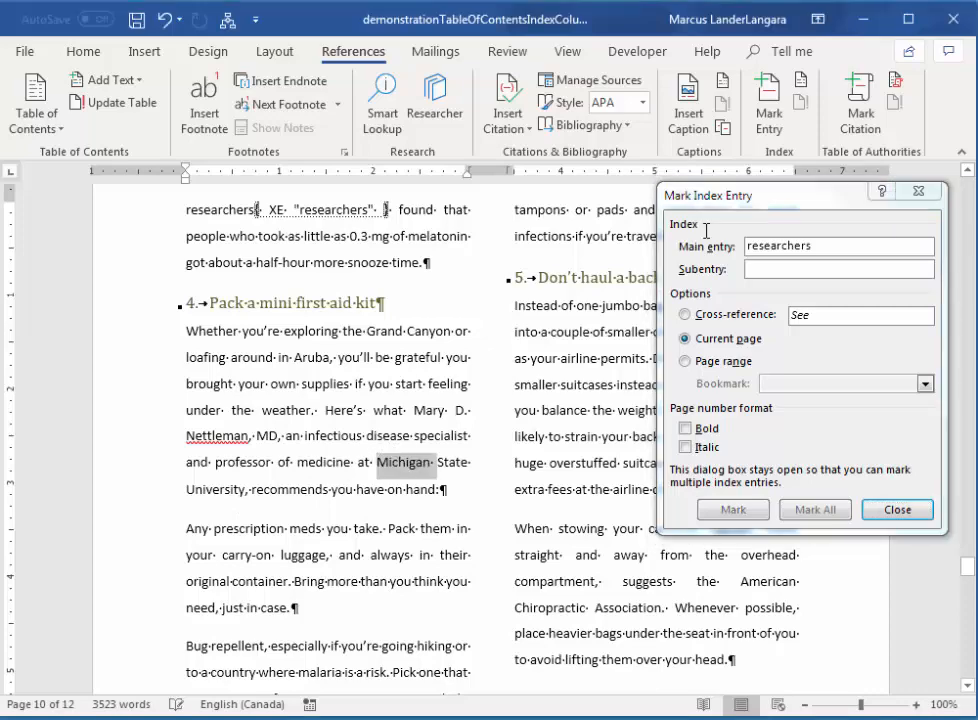
{"action": "left_click", "coordinate": [790, 199]}
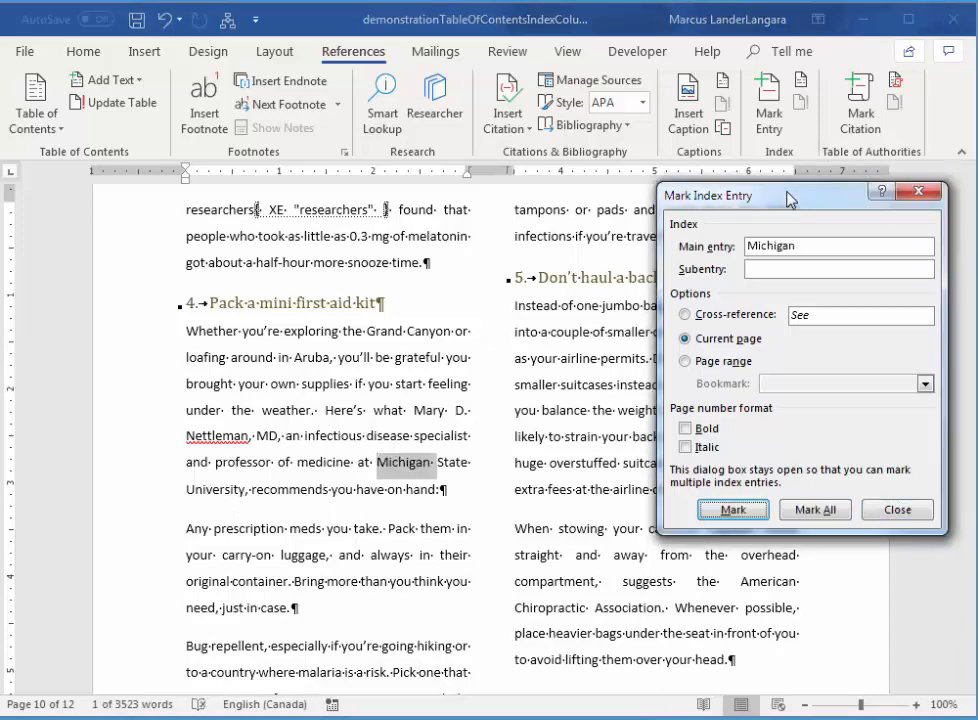
{"action": "left_click", "coordinate": [733, 510]}
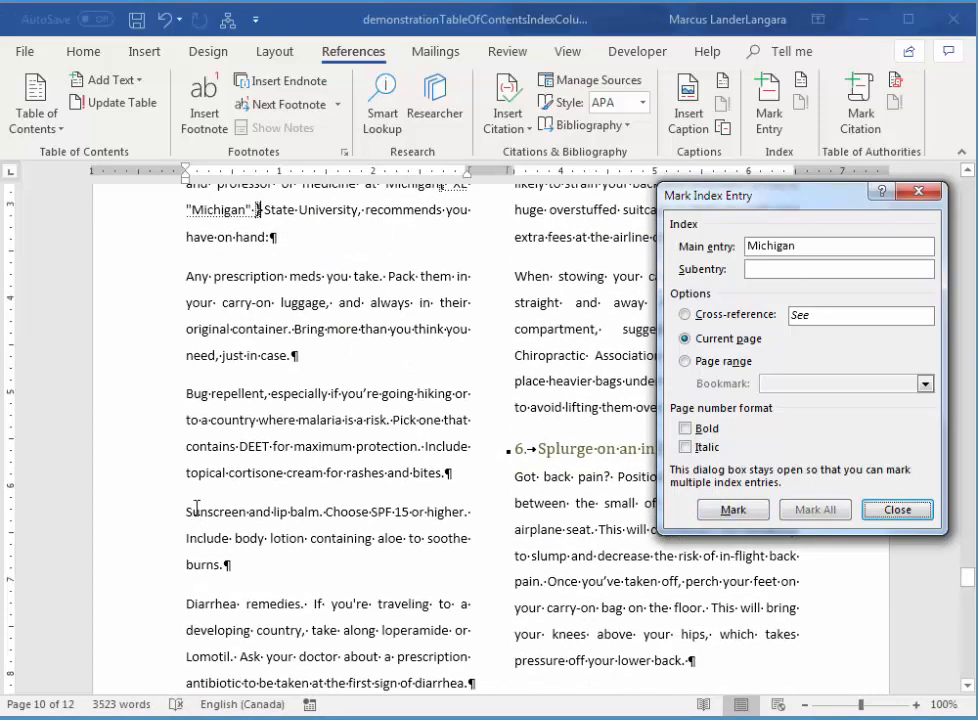
Step: Mark "Sunscreen" at the start of the "Sunscreen and lip balm" paragraph as a main index entry for the current page
{"action": "double_click", "coordinate": [210, 511]}
{"action": "left_click", "coordinate": [790, 199]}
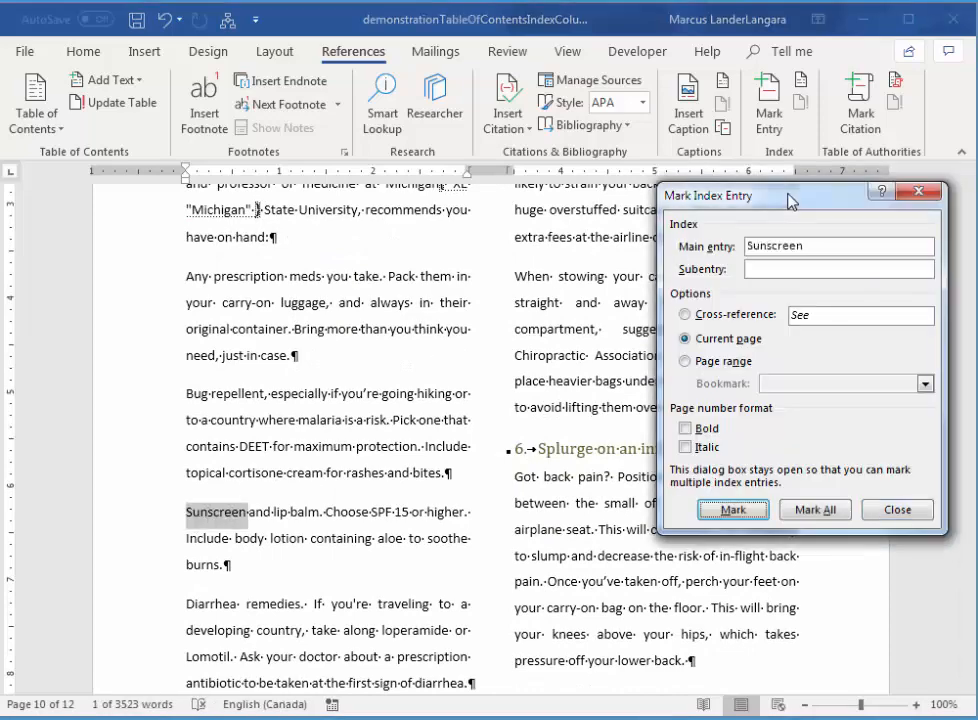
{"action": "left_click", "coordinate": [738, 510]}
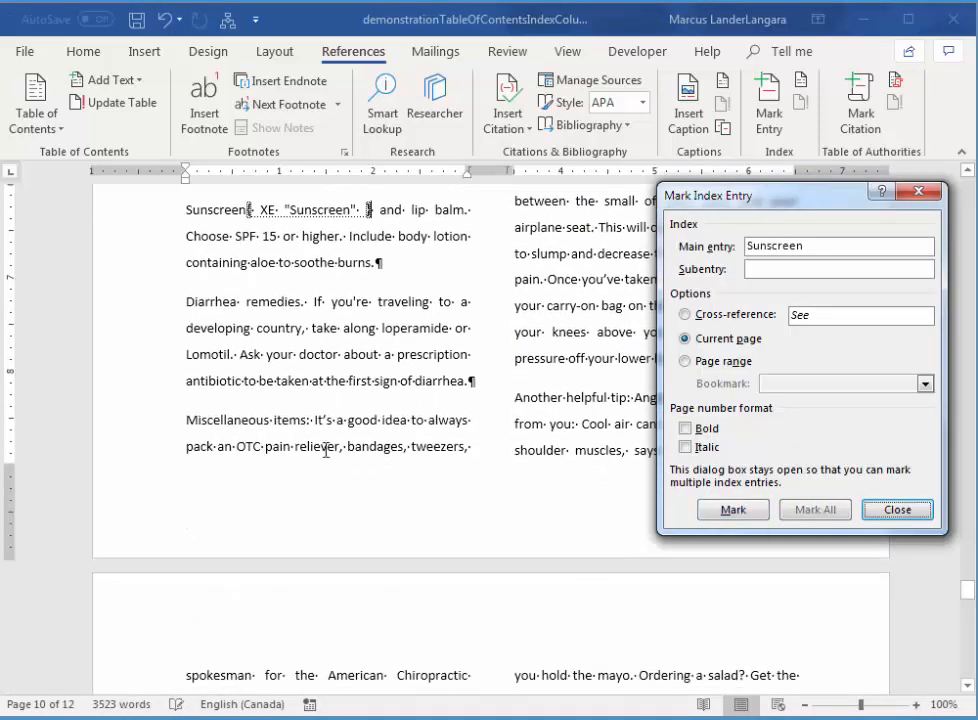
Step: Mark "Miscellaneous" before "items: It's a good idea" as a main index entry for the current page and finish marking entries
{"action": "double_click", "coordinate": [210, 421]}
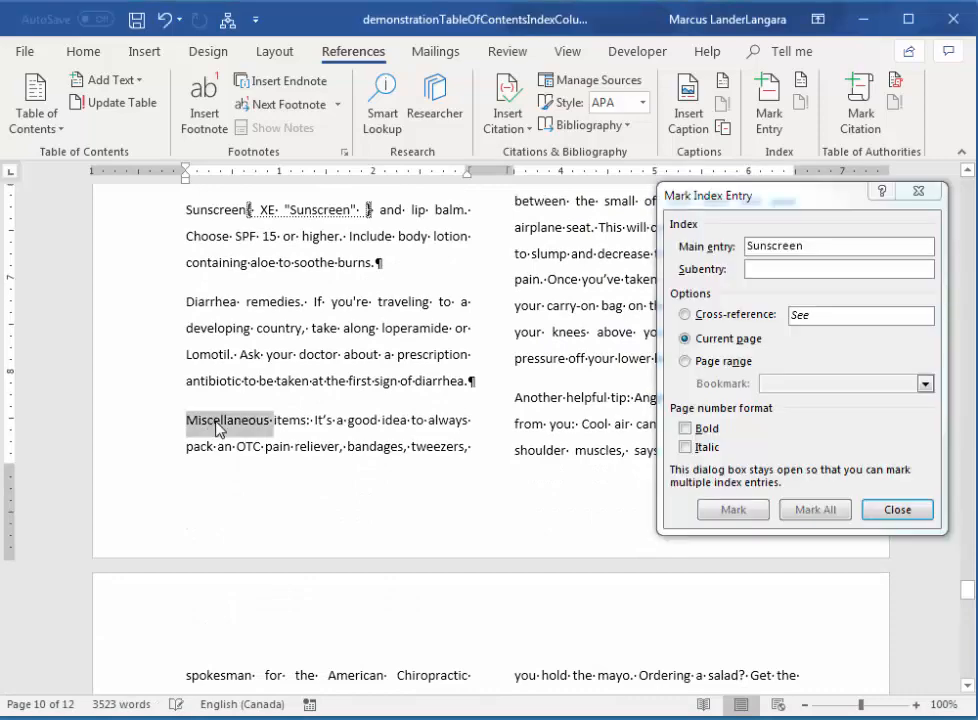
{"action": "left_click", "coordinate": [768, 197]}
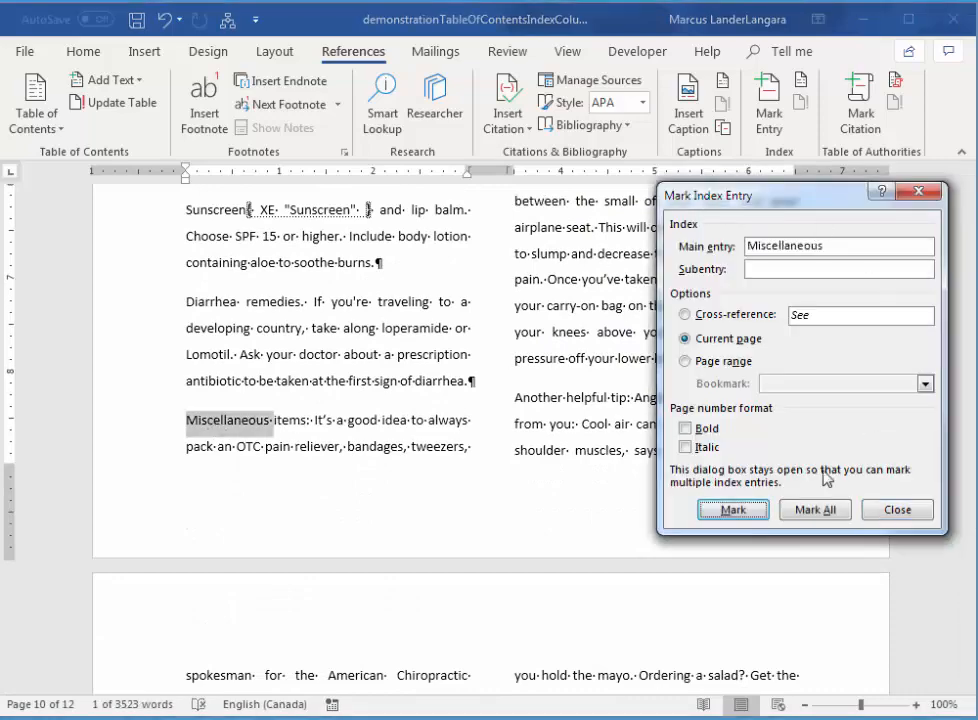
{"action": "left_click", "coordinate": [745, 515]}
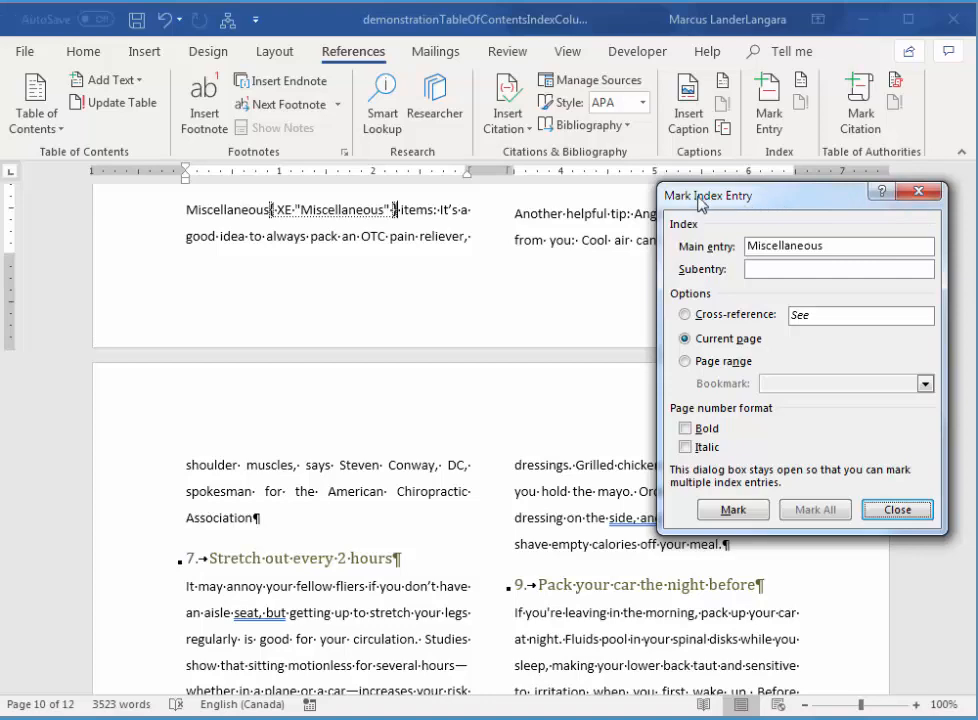
{"action": "left_click", "coordinate": [922, 193]}
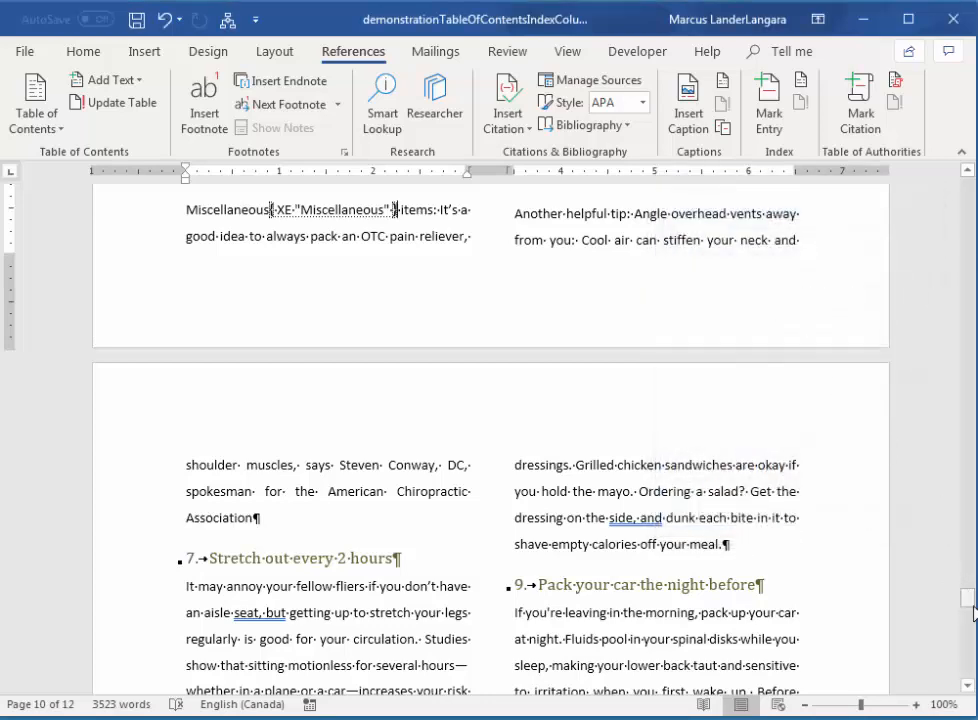
Step: Add the title "Index" in Heading 1 style at the end of the document, followed by an empty paragraph
{"action": "left_click_drag", "start_coordinate": [968, 600], "coordinate": [968, 668]}
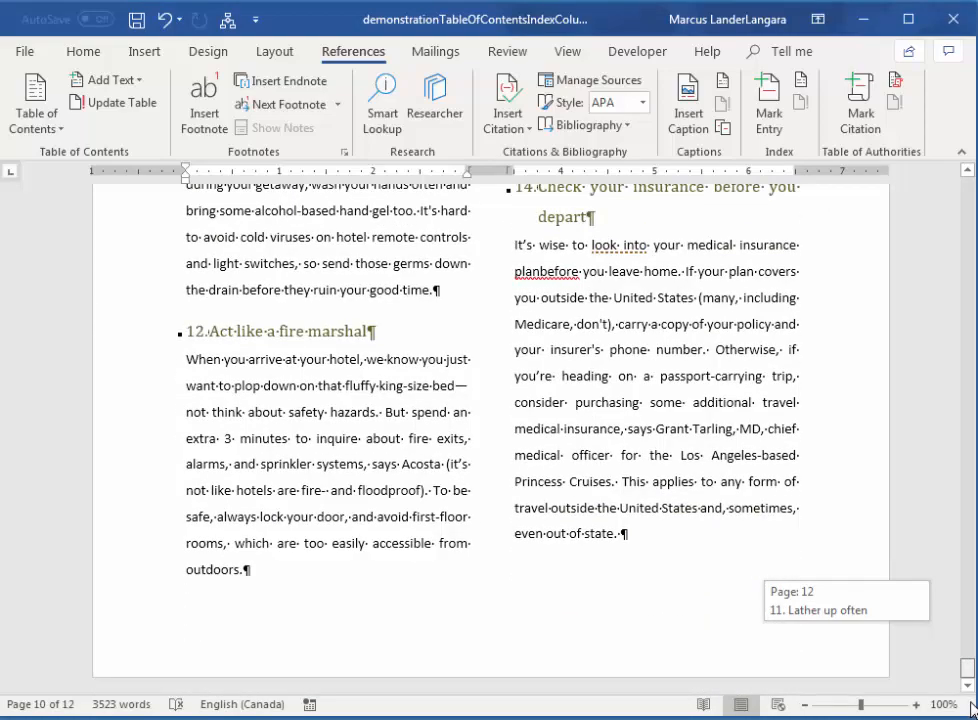
{"action": "left_click", "coordinate": [649, 535]}
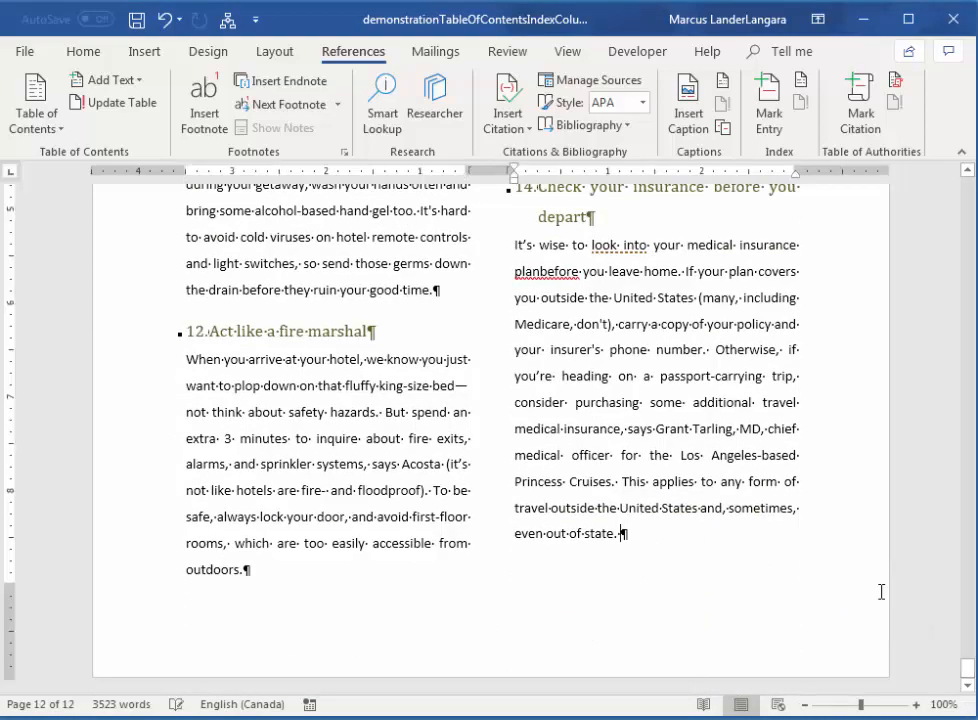
{"action": "key", "text": "Return"}
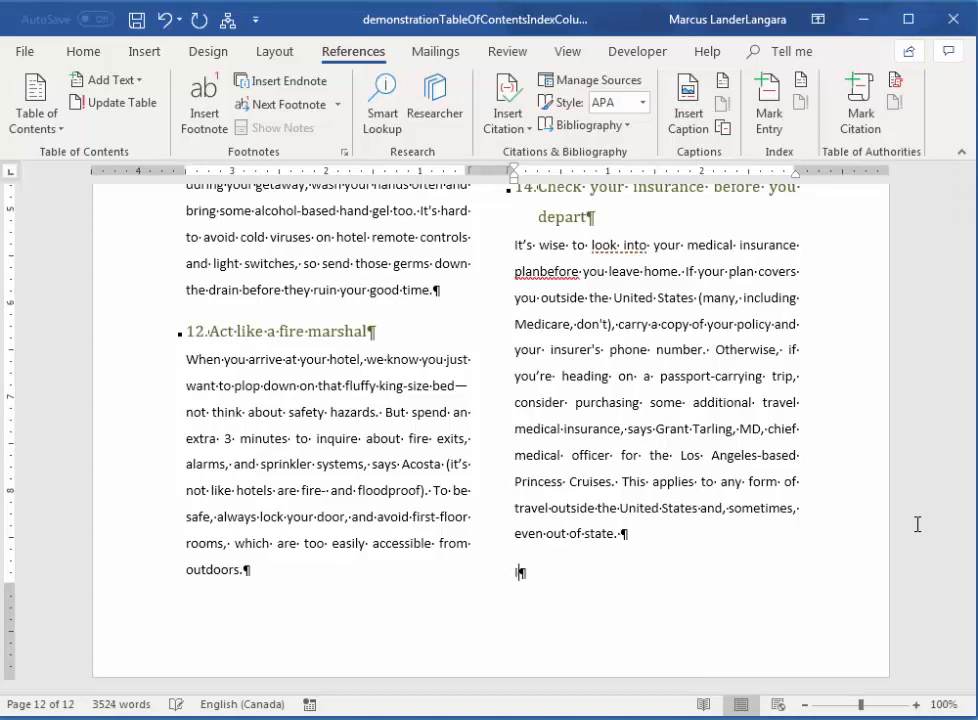
{"action": "type", "text": "Index"}
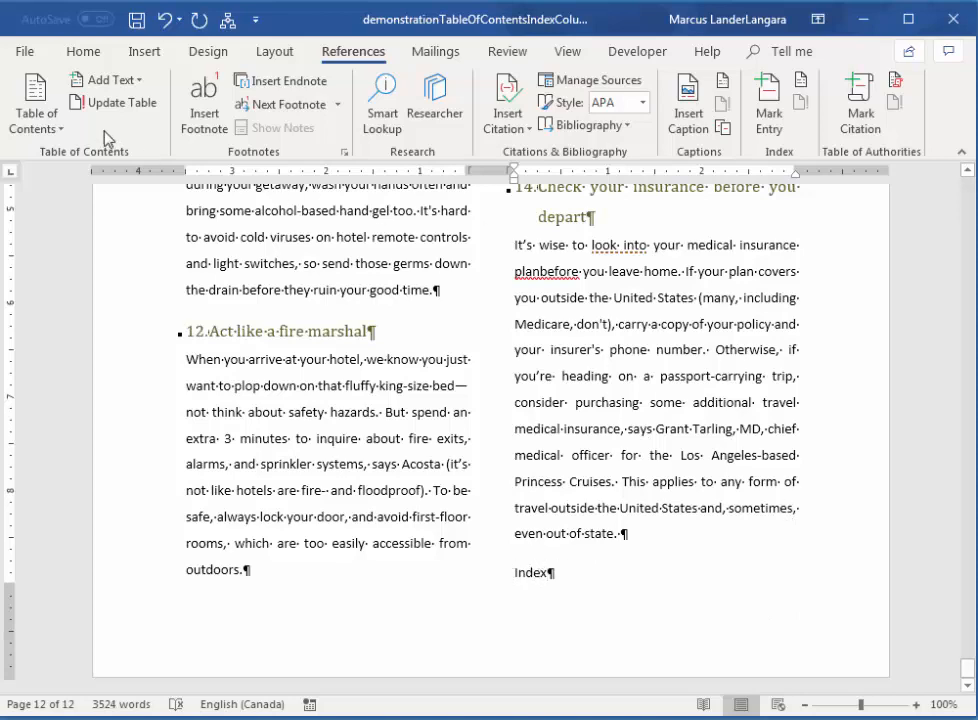
{"action": "left_click", "coordinate": [83, 55]}
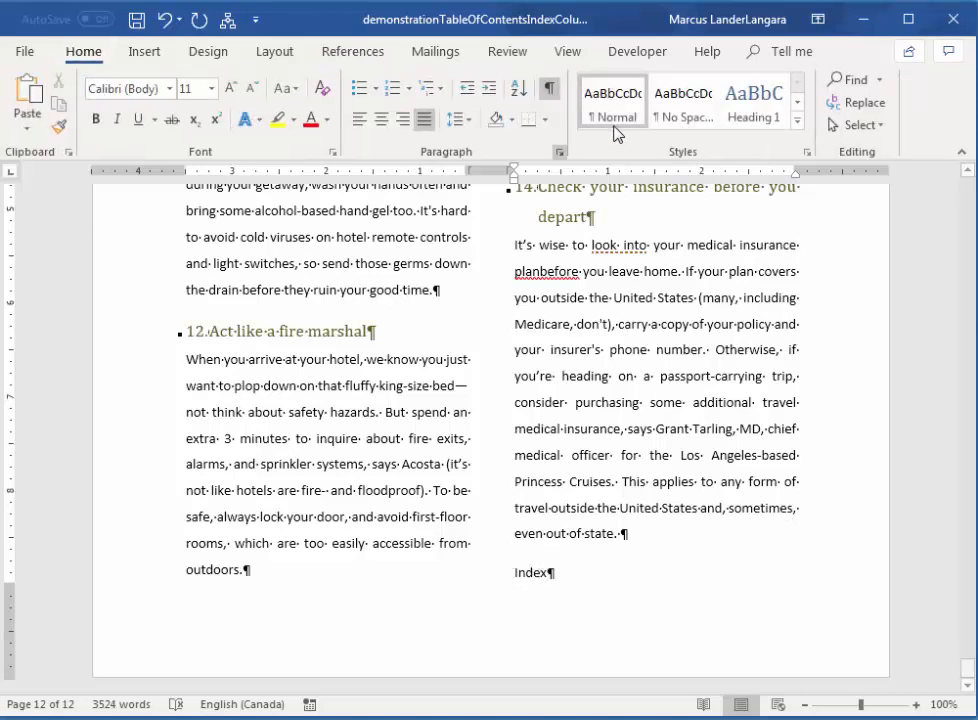
{"action": "left_click", "coordinate": [762, 119]}
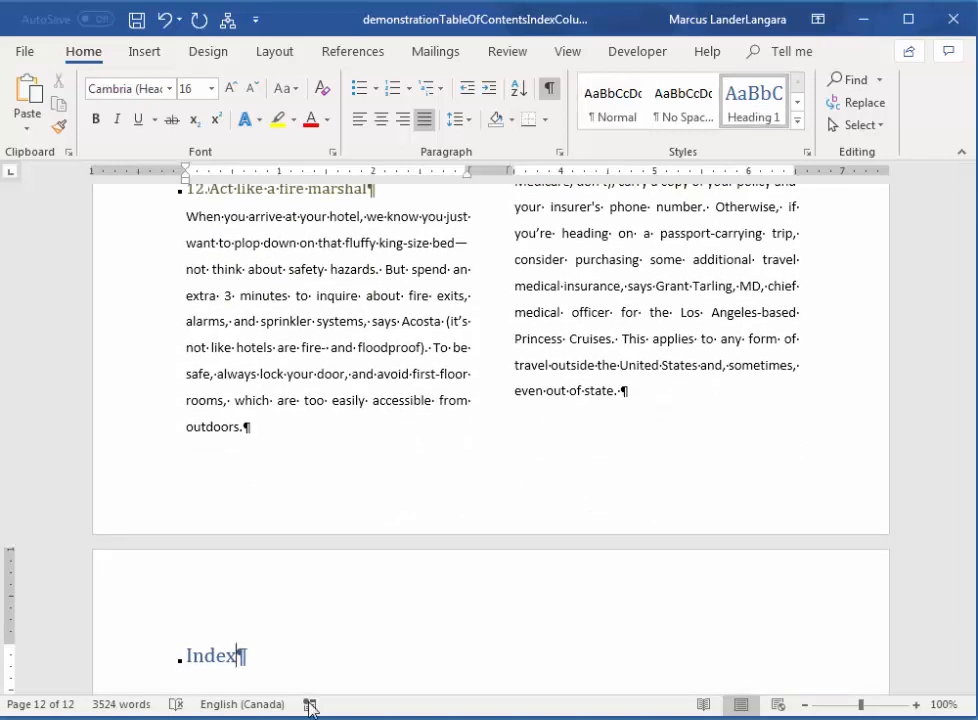
{"action": "key", "text": "Return"}
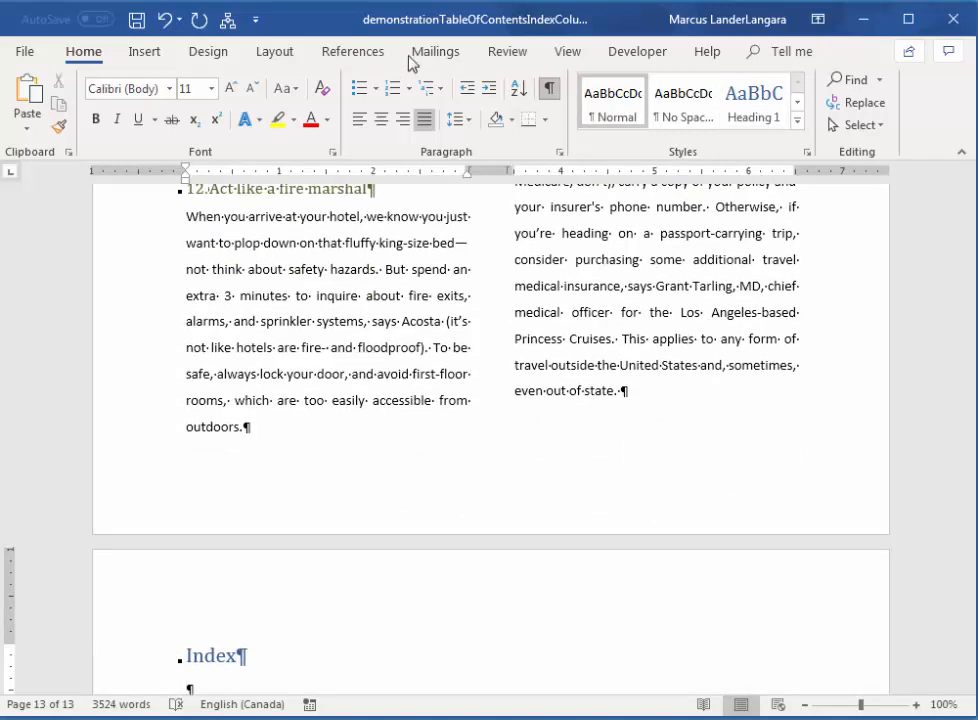
Step: Insert a two-column indented index in the Formal format in the empty paragraph below the "Index" heading
{"action": "left_click", "coordinate": [369, 55]}
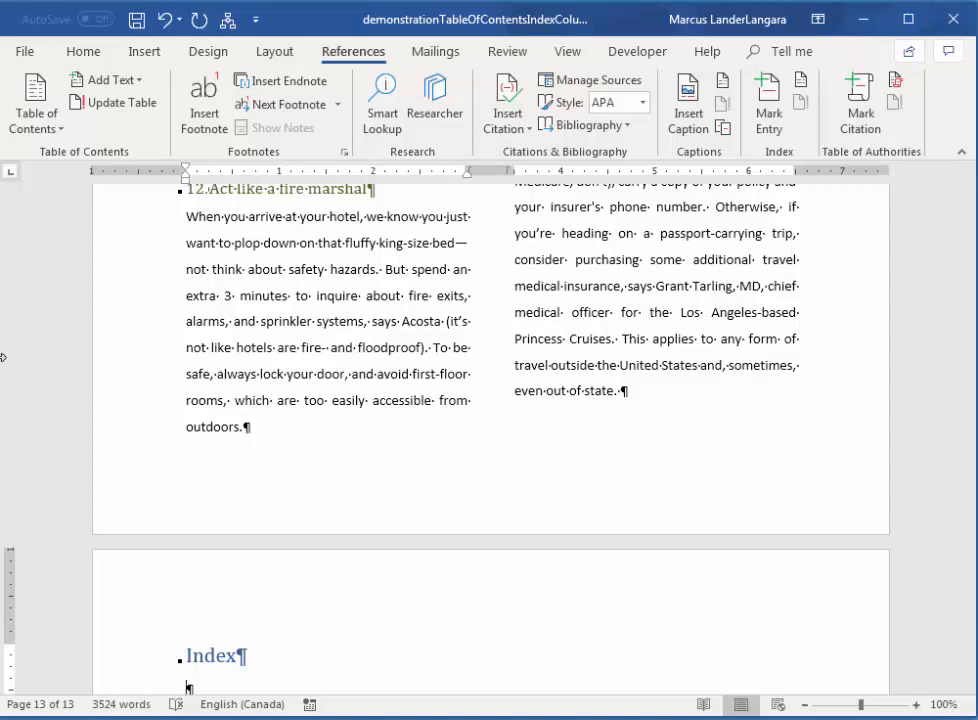
{"action": "left_click_drag", "start_coordinate": [4, 358], "coordinate": [0, 358]}
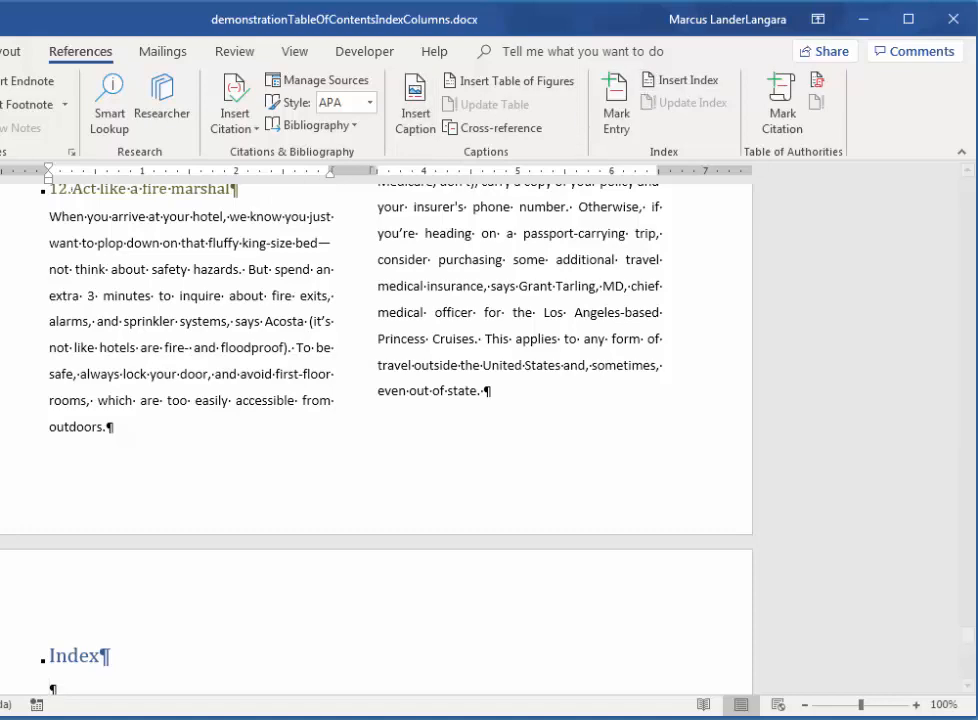
{"action": "left_click_drag", "start_coordinate": [0, 471], "coordinate": [3, 471]}
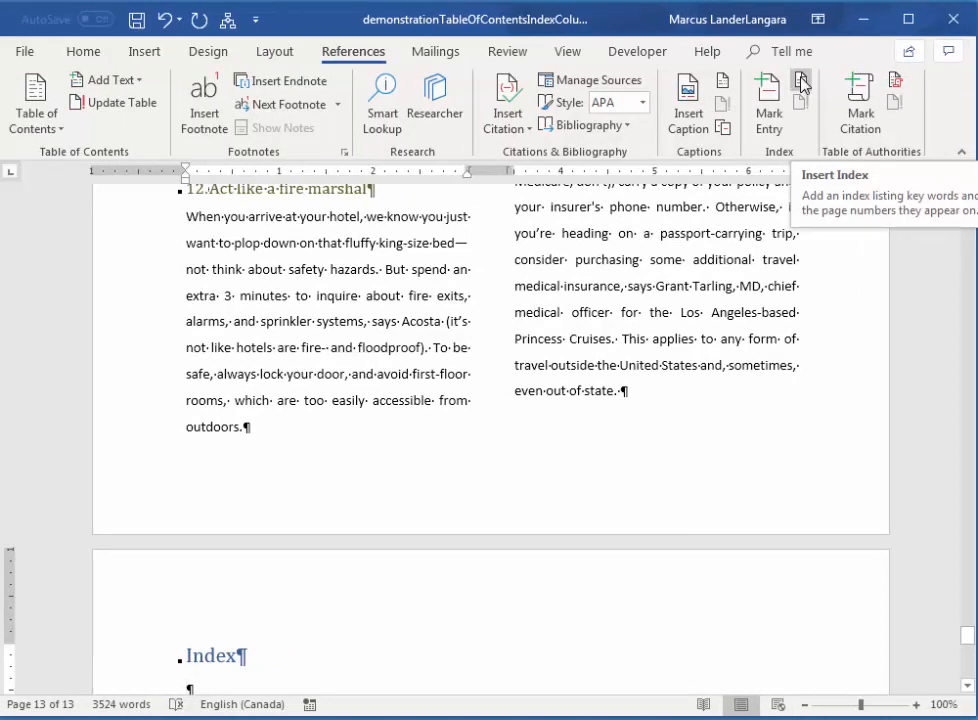
{"action": "left_click", "coordinate": [801, 82]}
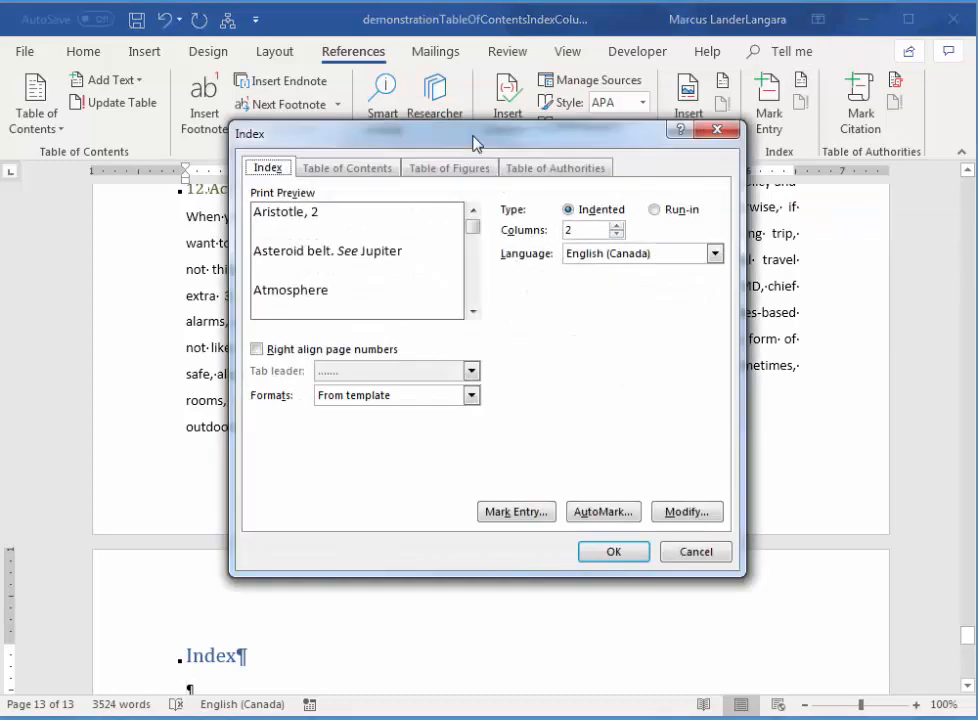
{"action": "left_click_drag", "start_coordinate": [473, 136], "coordinate": [499, 124]}
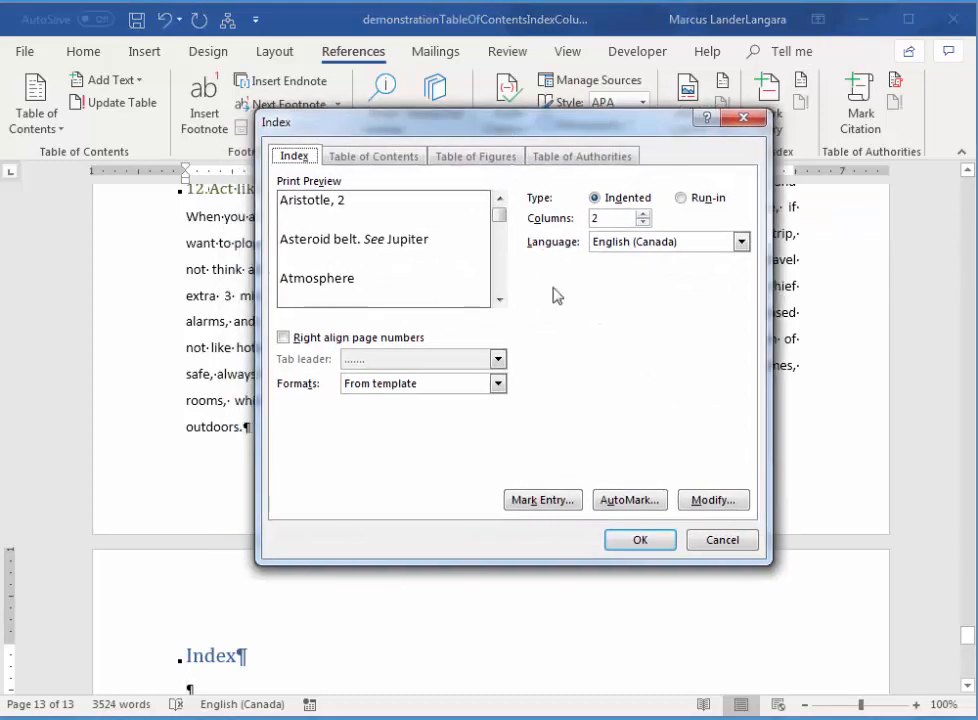
{"action": "left_click", "coordinate": [503, 391]}
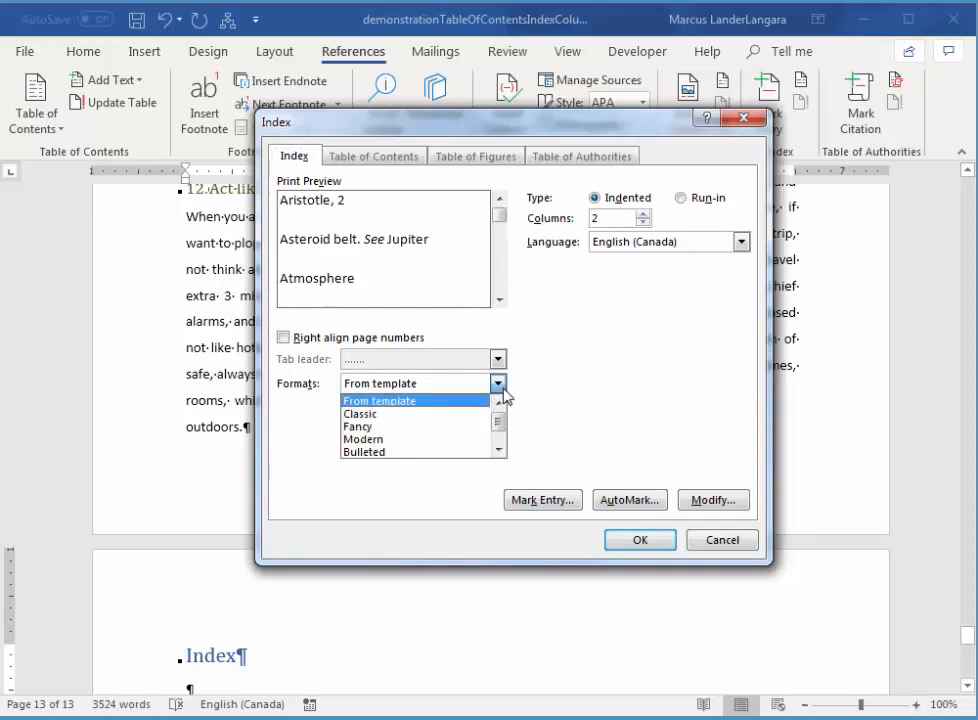
{"action": "left_click_drag", "start_coordinate": [500, 422], "coordinate": [478, 443]}
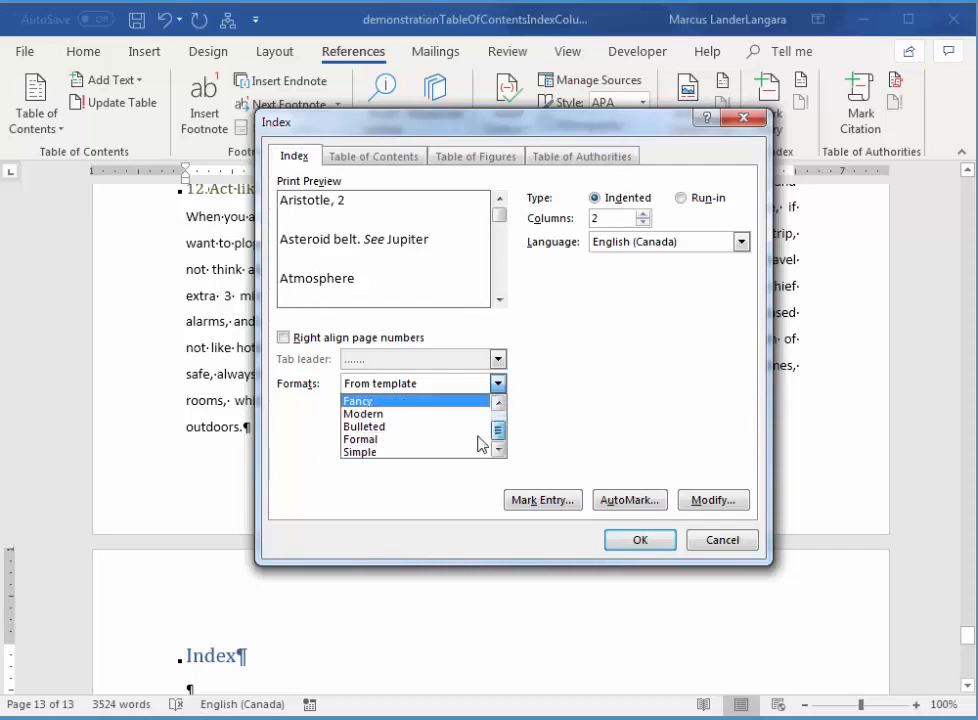
{"action": "left_click", "coordinate": [367, 441]}
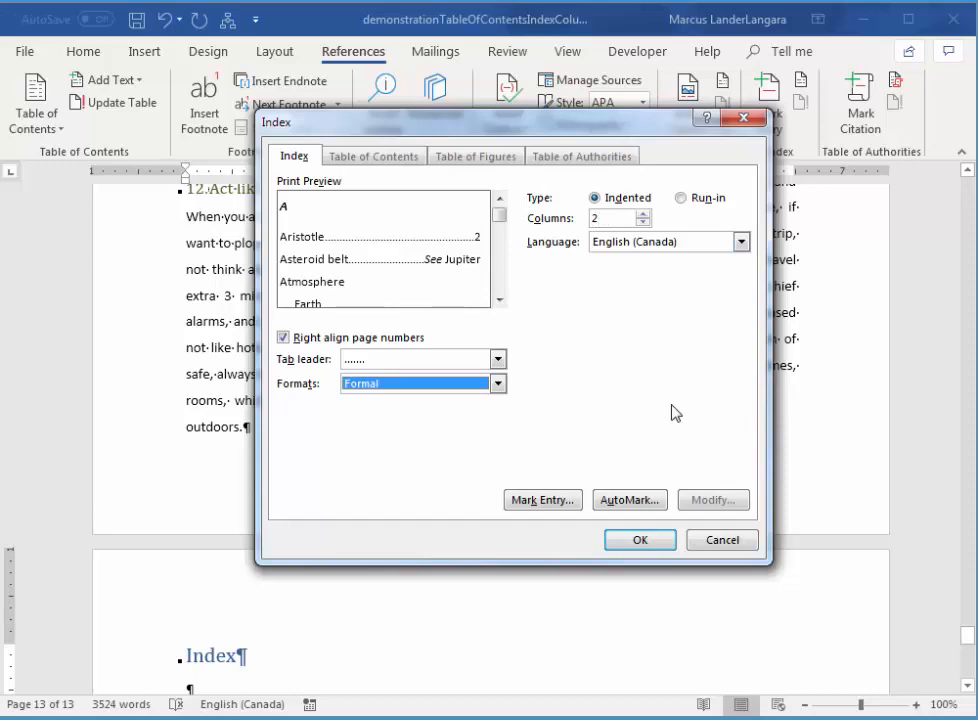
{"action": "left_click", "coordinate": [638, 541]}
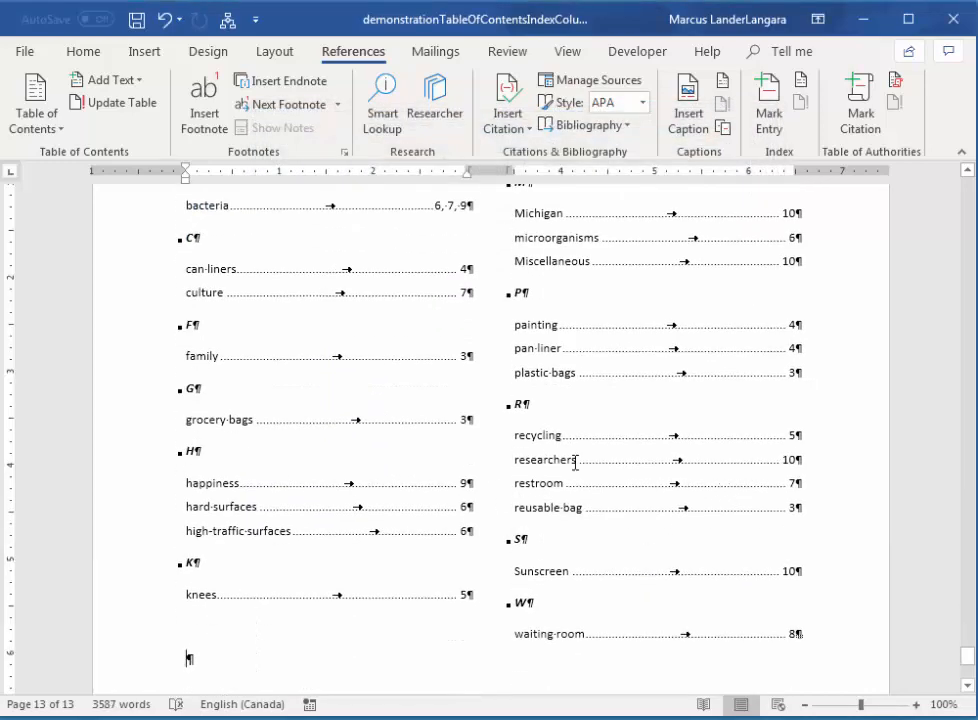
Step: Review the inserted index from its heading to its last entry, checking the terms and page numbers
{"action": "scroll", "coordinate": [660, 471], "scroll_direction": "up", "scroll_amount": 1}
{"action": "scroll", "coordinate": [660, 471], "scroll_direction": "up", "scroll_amount": 1}
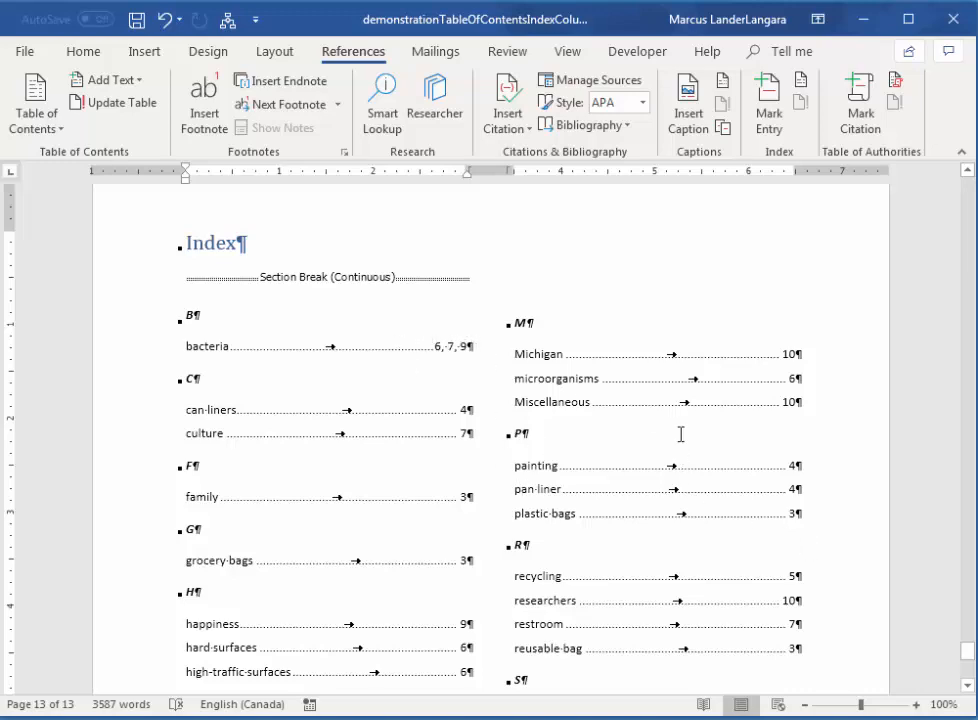
{"action": "scroll", "coordinate": [703, 452], "scroll_direction": "down", "scroll_amount": 1}
{"action": "scroll", "coordinate": [703, 455], "scroll_direction": "down", "scroll_amount": 3}
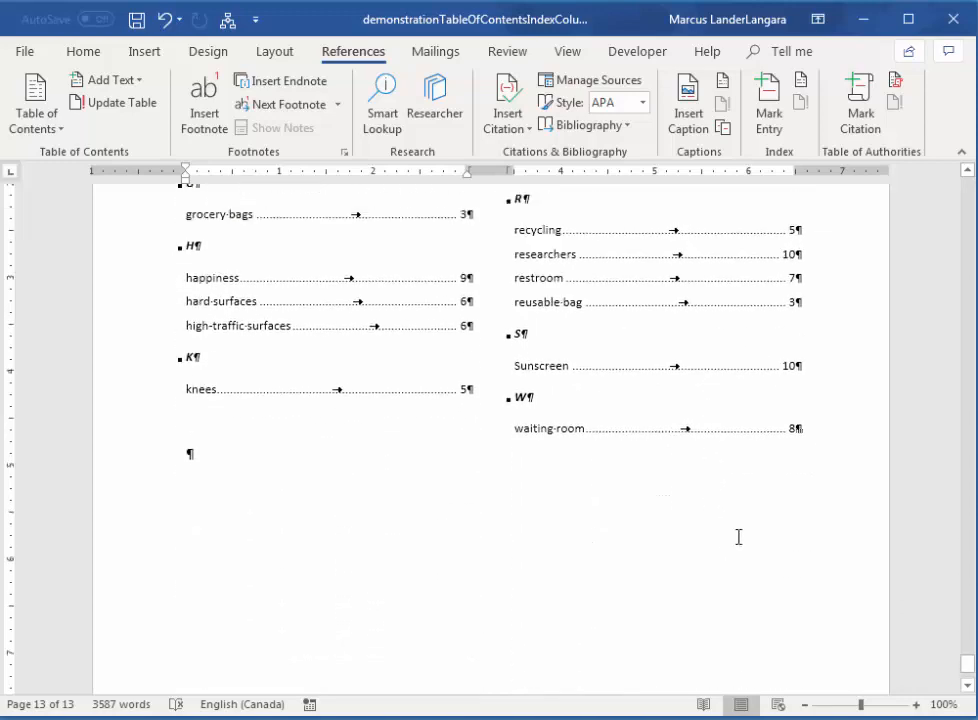
{"action": "scroll", "coordinate": [740, 540], "scroll_direction": "up", "scroll_amount": 4}
{"action": "scroll", "coordinate": [743, 545], "scroll_direction": "up", "scroll_amount": 4}
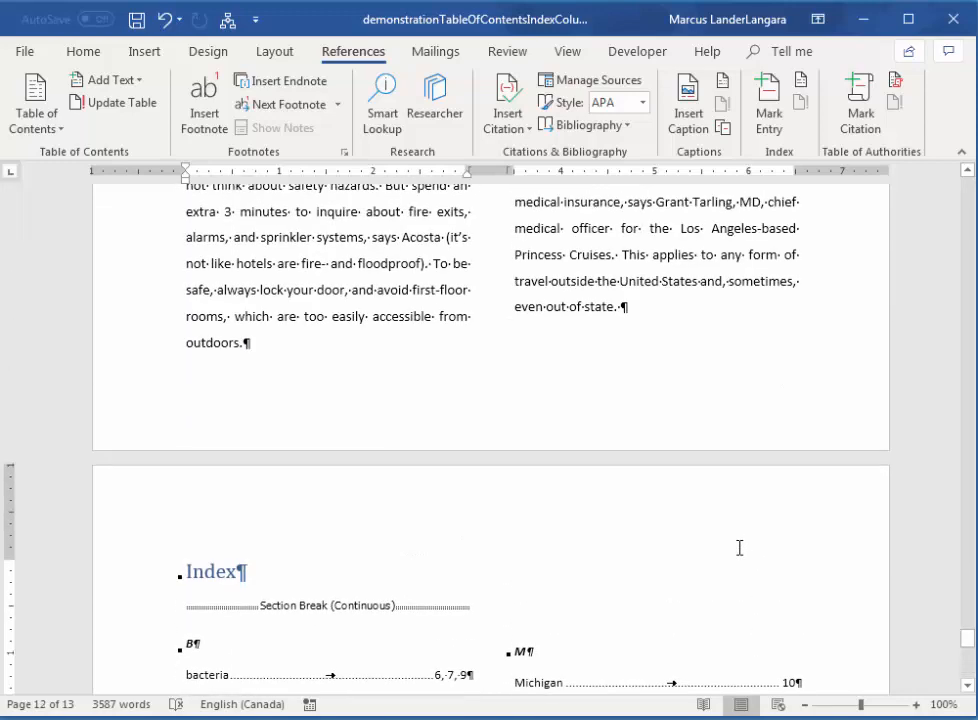